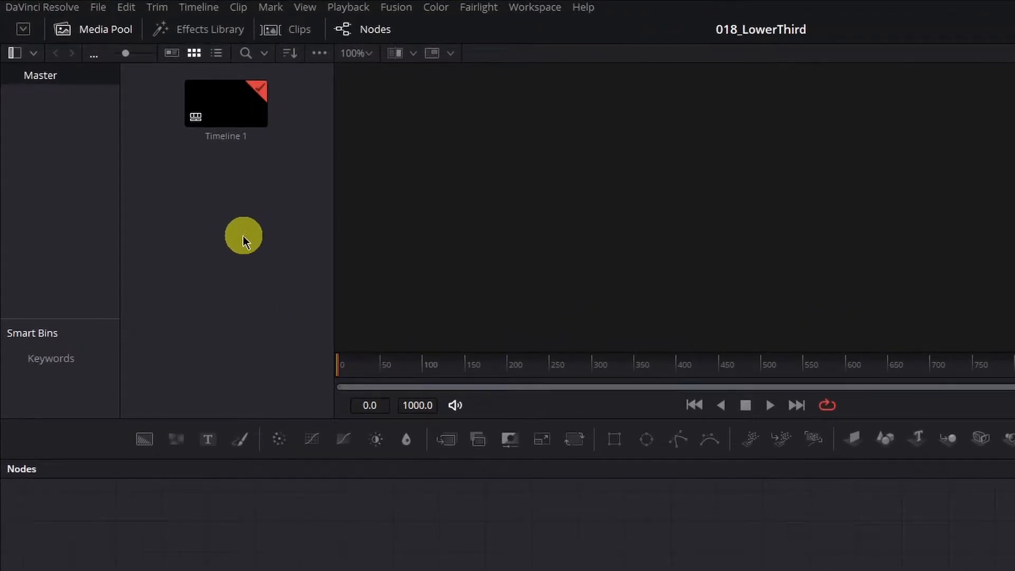
# Step: Create a new Fusion composition clip with a duration of 00:00:07:00 and open it
pyautogui.rightClick(227, 211)
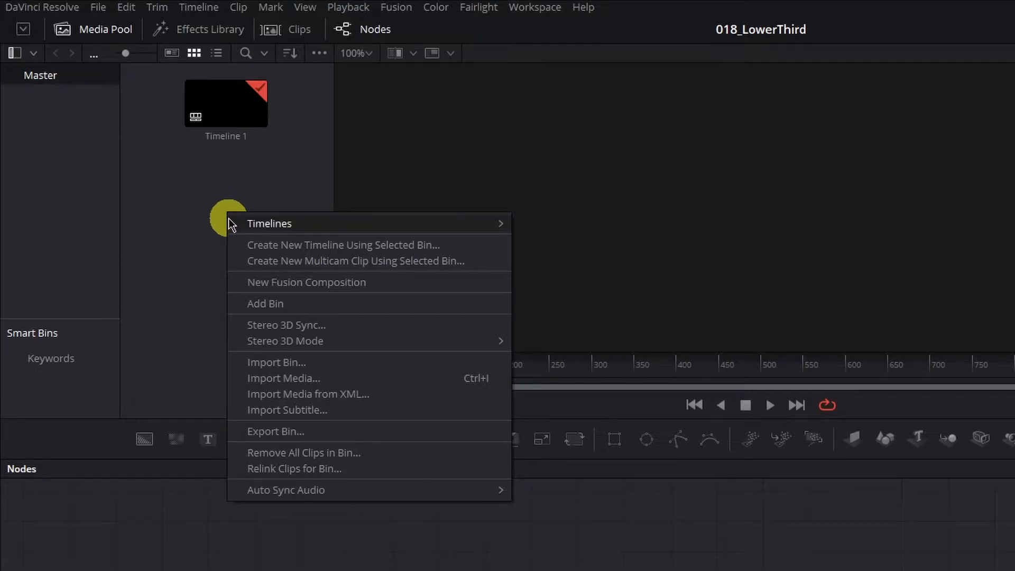
pyautogui.click(315, 283)
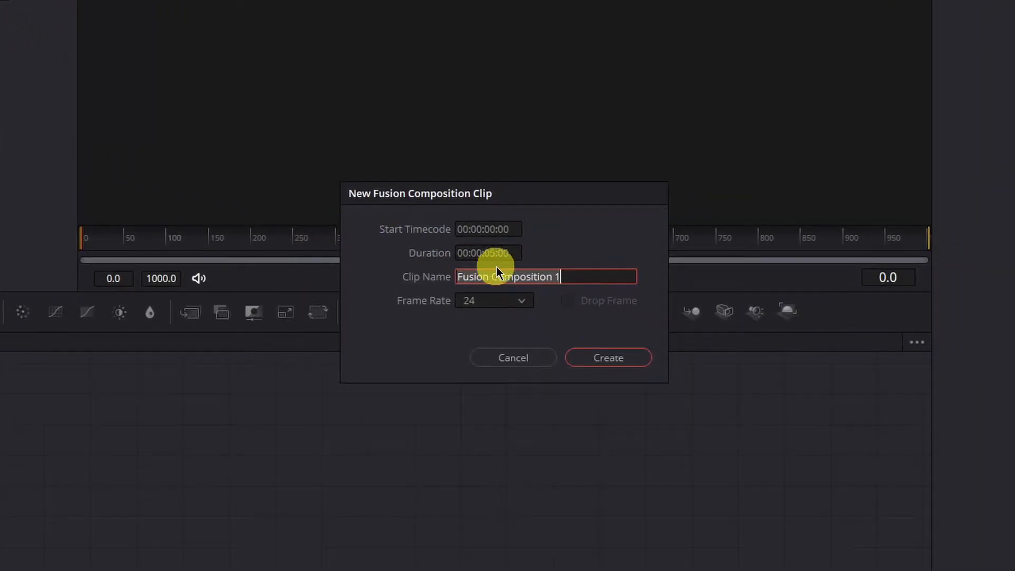
pyautogui.click(492, 254)
pyautogui.write('500')
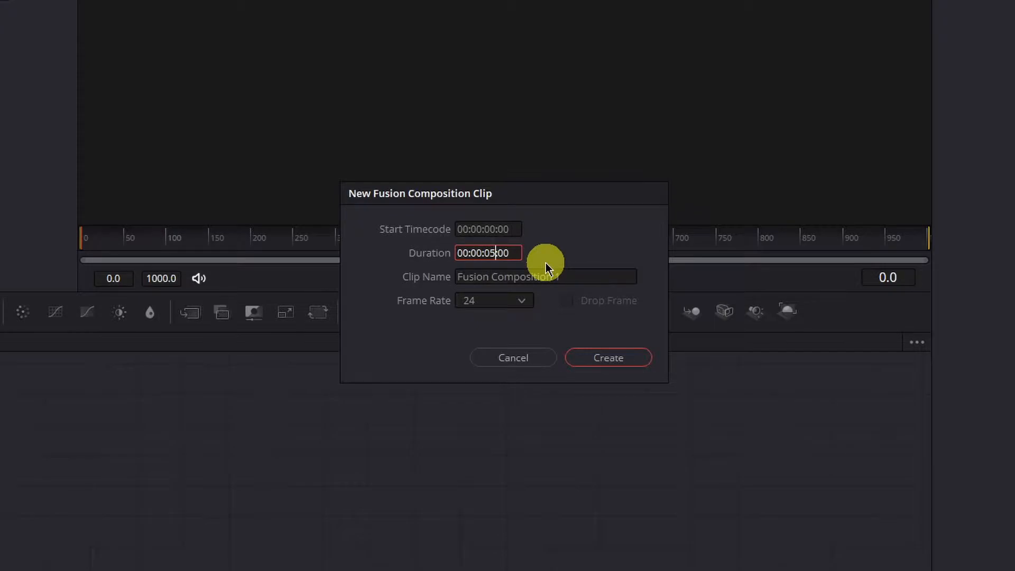
pyautogui.press('BackSpace')
pyautogui.write('7')
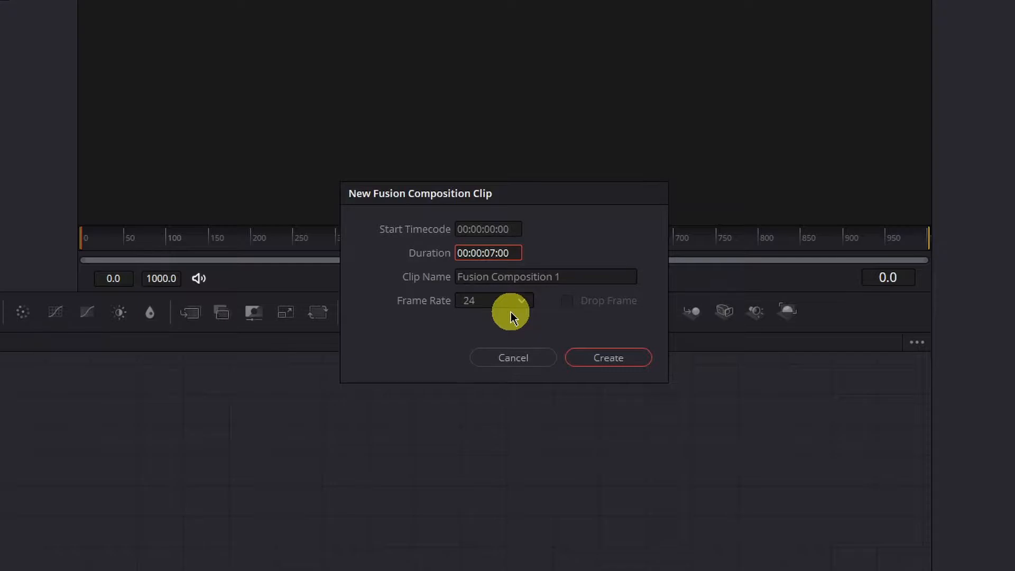
pyautogui.click(609, 359)
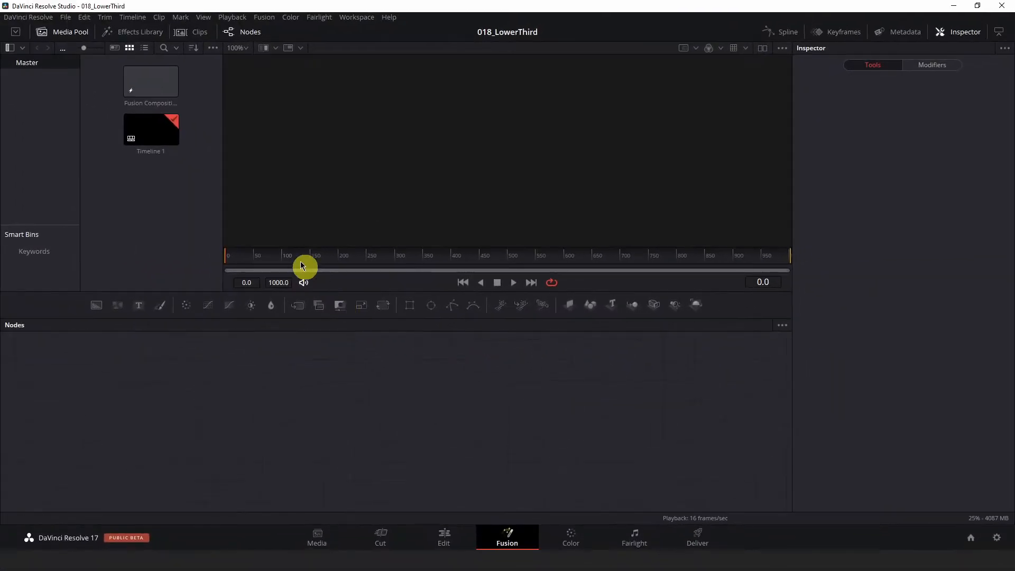
pyautogui.click(158, 84)
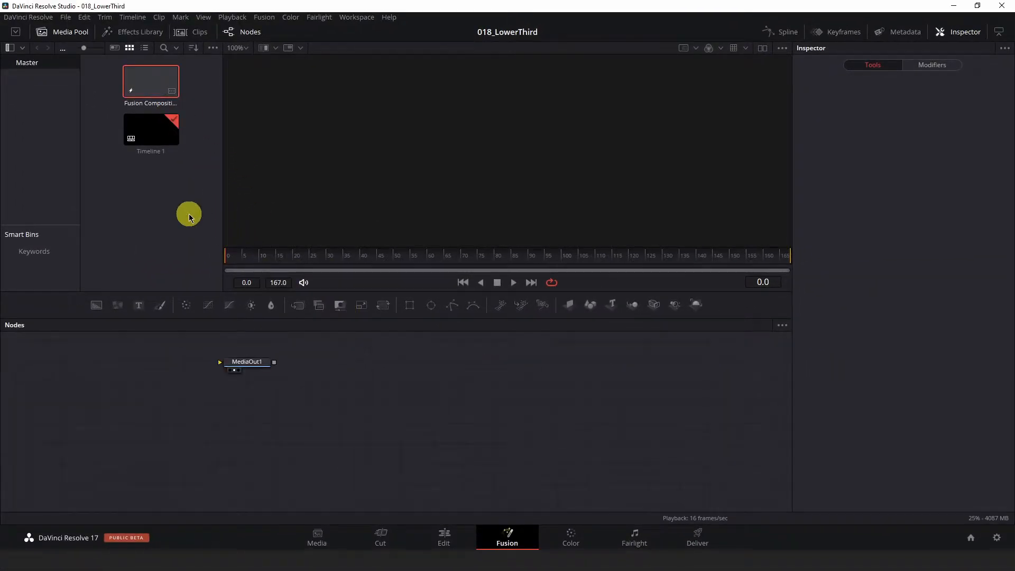
# Step: Bring the SSS_SimpleLowerThird_Title.setting file from the Desktop into the node graph and connect its group's output to MediaOut1
pyautogui.moveTo(326, 364); pyautogui.dragTo(584, 402)
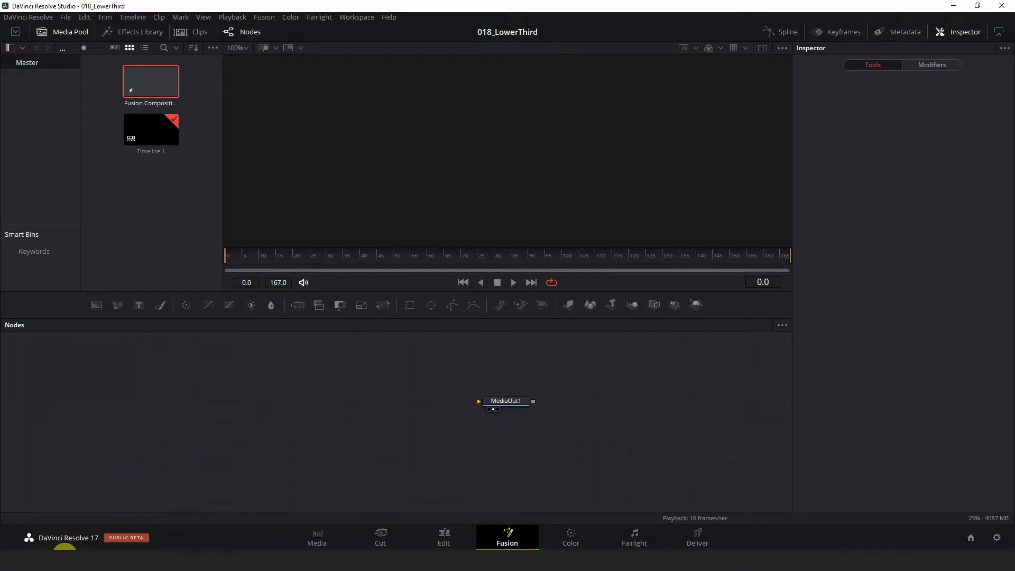
pyautogui.click(80, 559)
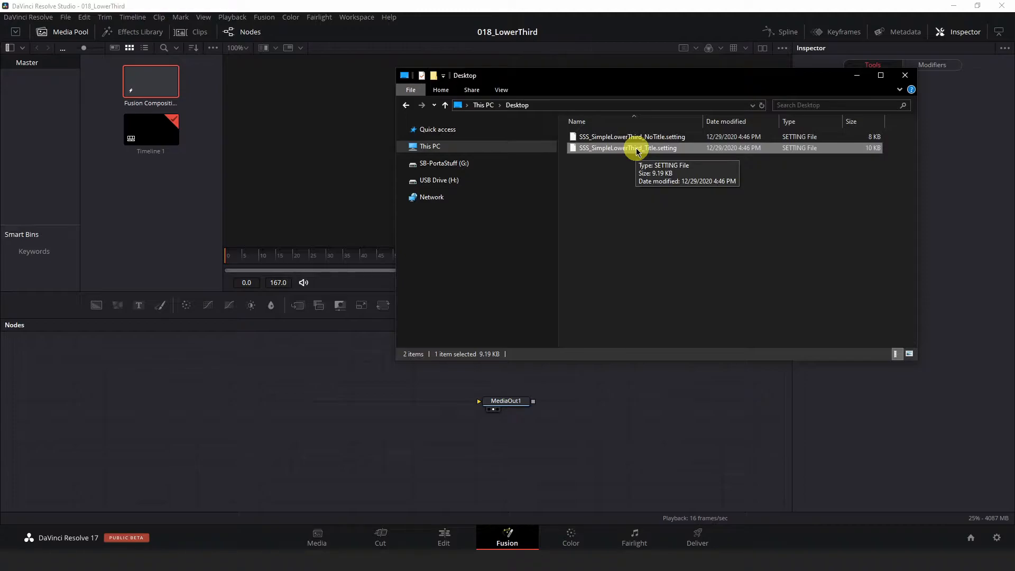
pyautogui.moveTo(637, 153); pyautogui.dragTo(387, 403)
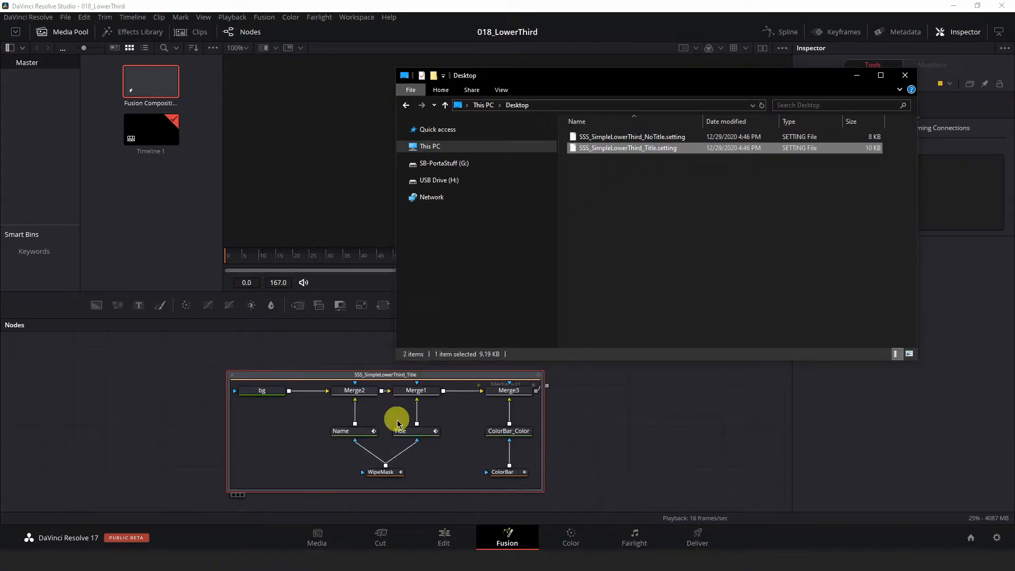
pyautogui.click(612, 397)
pyautogui.moveTo(483, 376); pyautogui.dragTo(360, 377)
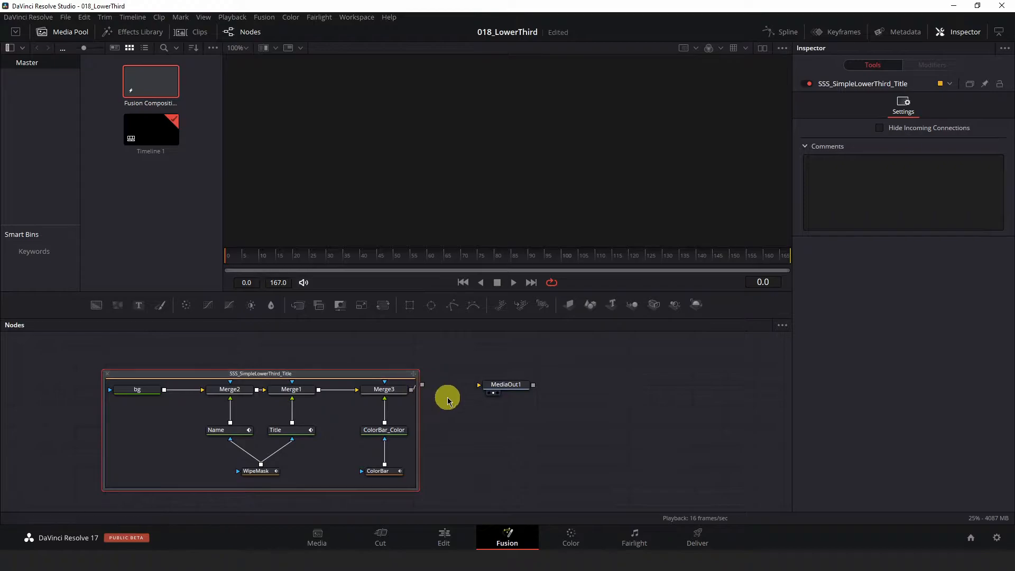
pyautogui.moveTo(422, 384); pyautogui.dragTo(482, 386)
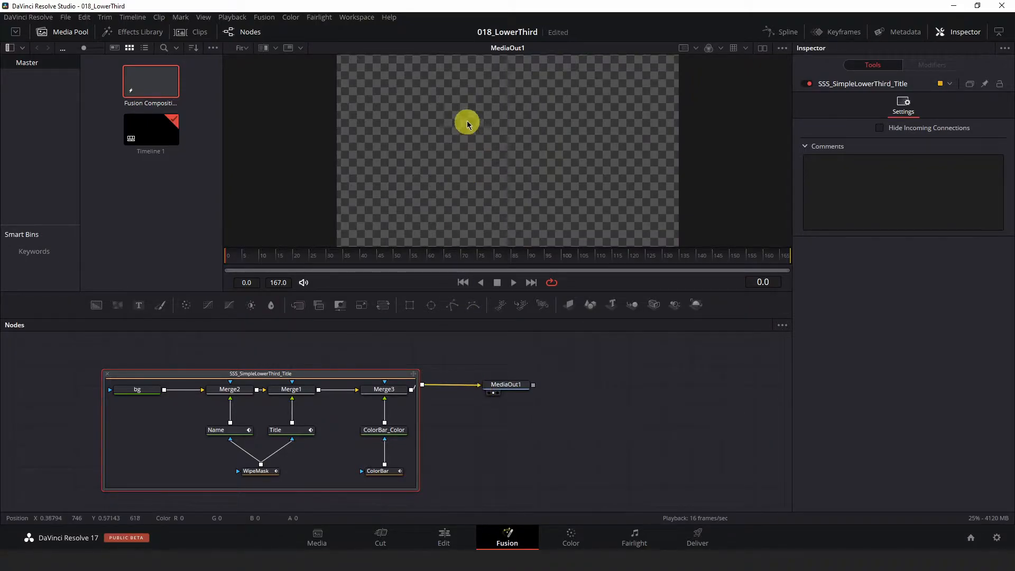
# Step: Hide the media pool and preview the lower third up close at frame 55
pyautogui.click(64, 32)
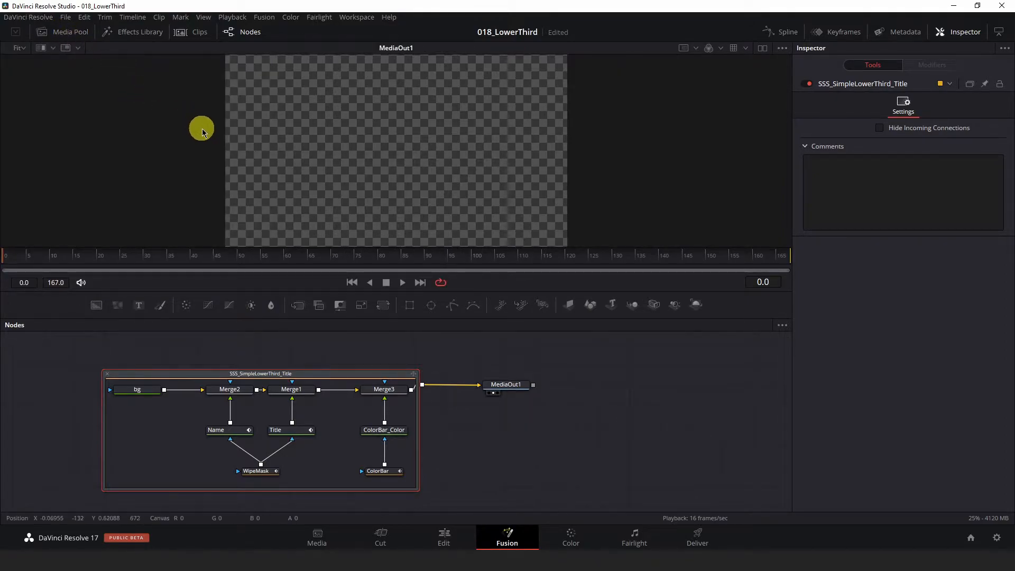
pyautogui.moveTo(11, 256); pyautogui.dragTo(266, 266)
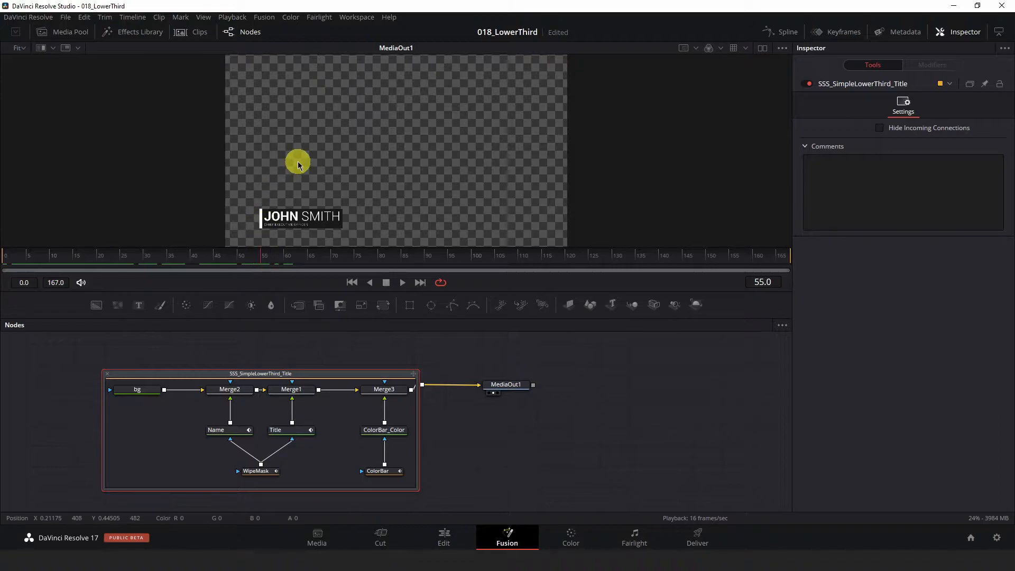
pyautogui.moveTo(296, 163); pyautogui.dragTo(342, 133)
pyautogui.scroll(8, 287, 194)
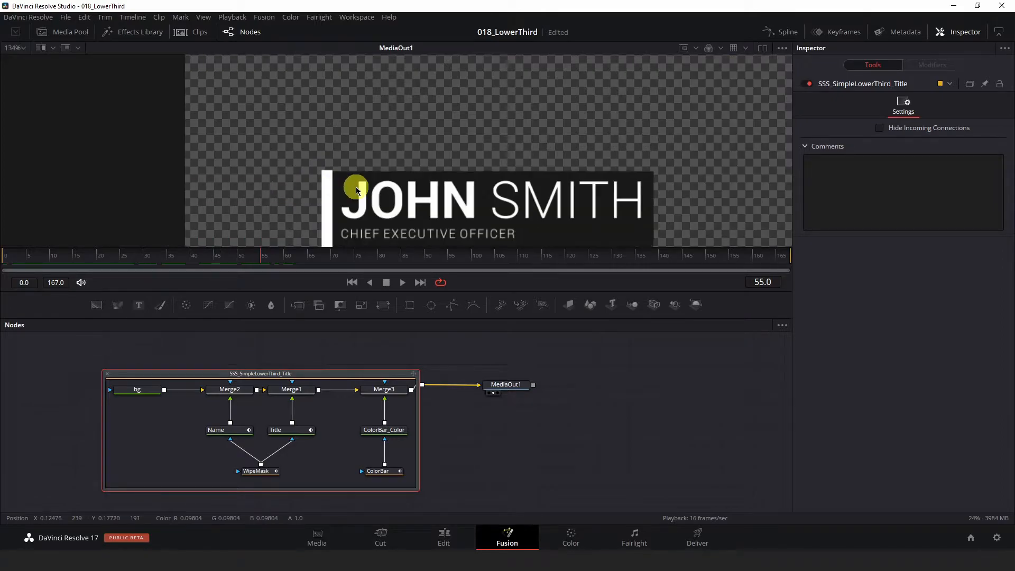
pyautogui.moveTo(335, 137); pyautogui.dragTo(314, 133)
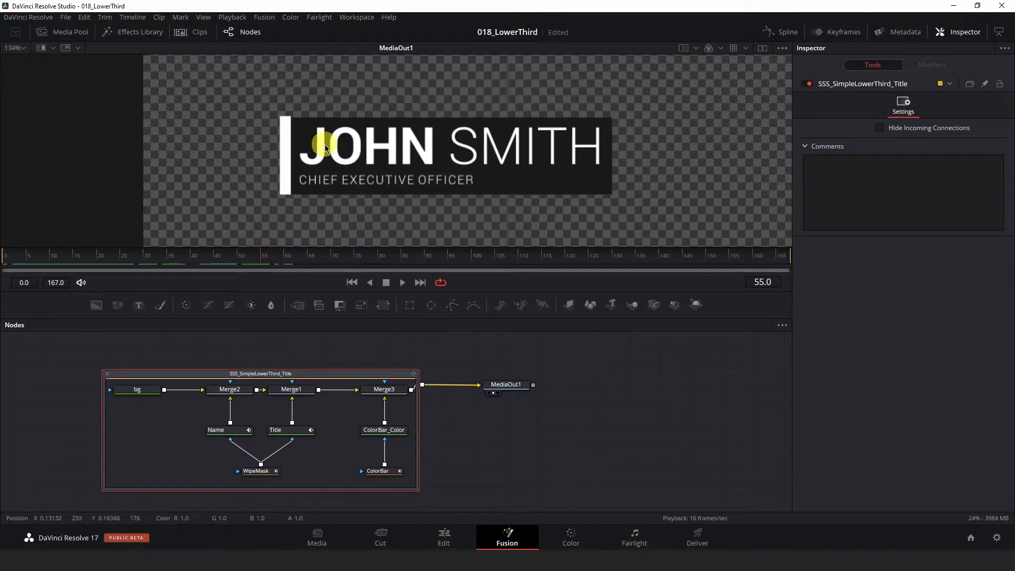
pyautogui.scroll(-1, 326, 144)
pyautogui.scroll(1, 326, 145)
pyautogui.moveTo(406, 178); pyautogui.dragTo(381, 180)
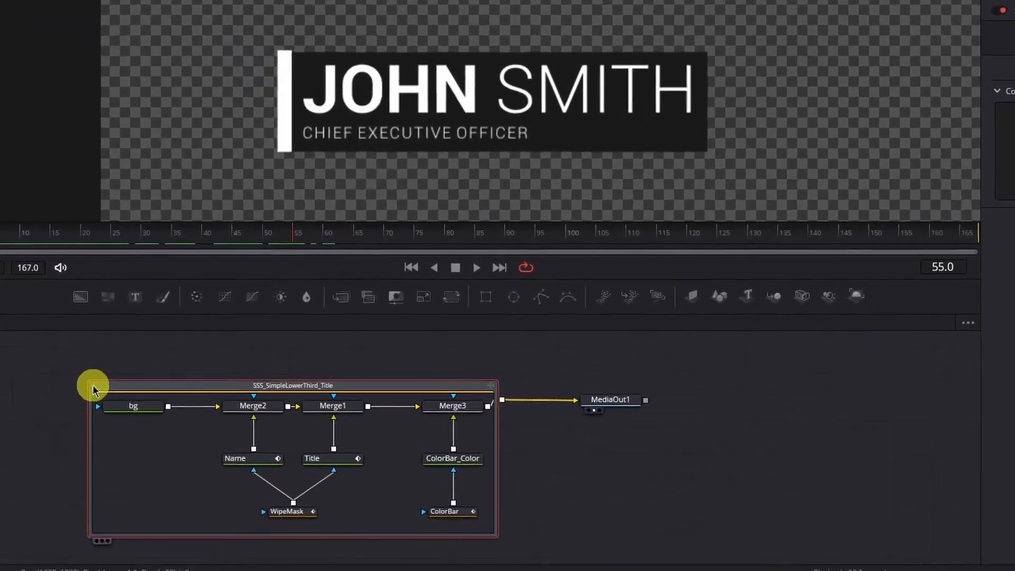
# Step: Collapse the SSS_SimpleLowerThird_Title group into a single node and expand it again
pyautogui.click(107, 373)
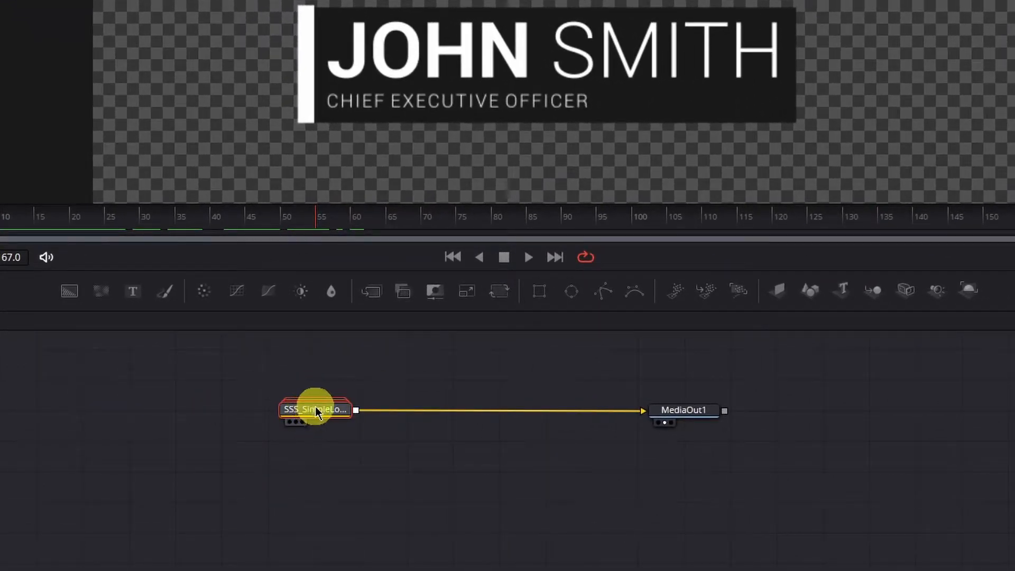
pyautogui.moveTo(322, 412)
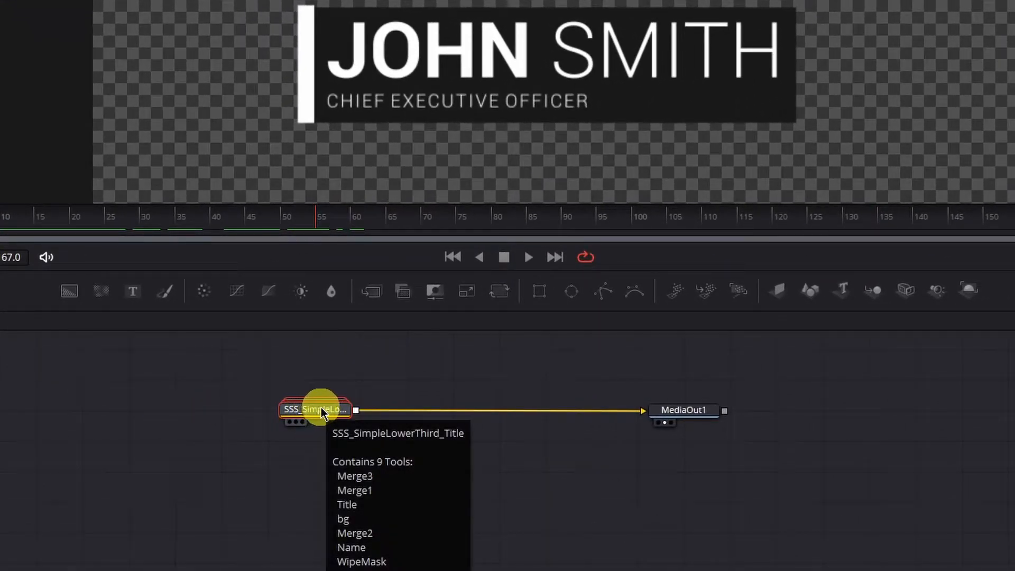
pyautogui.doubleClick(318, 411)
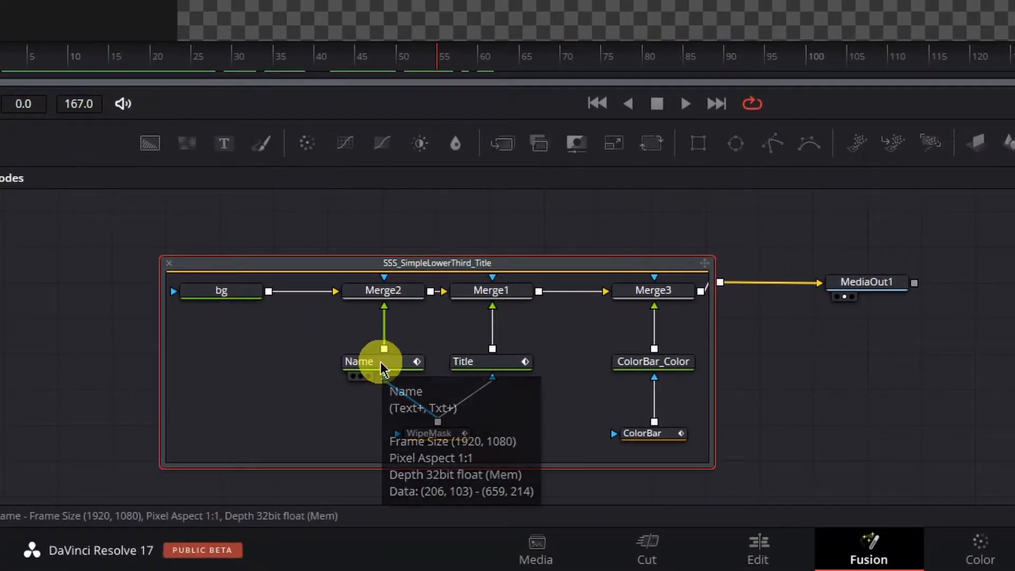
# Step: Lengthen the first name in the Name node's text, leaving the surname in place
pyautogui.click(296, 451)
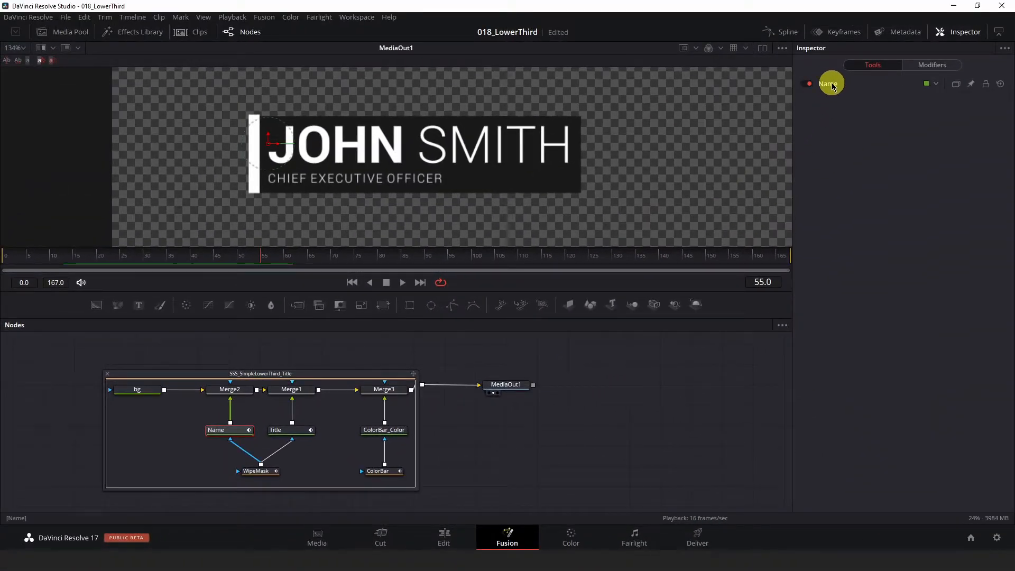
pyautogui.click(832, 85)
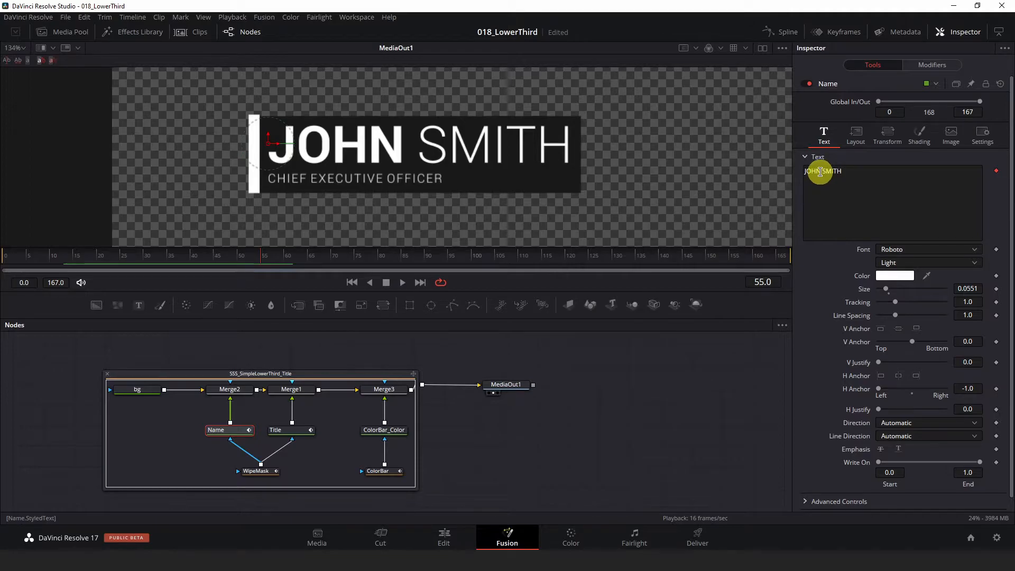
pyautogui.click(819, 172)
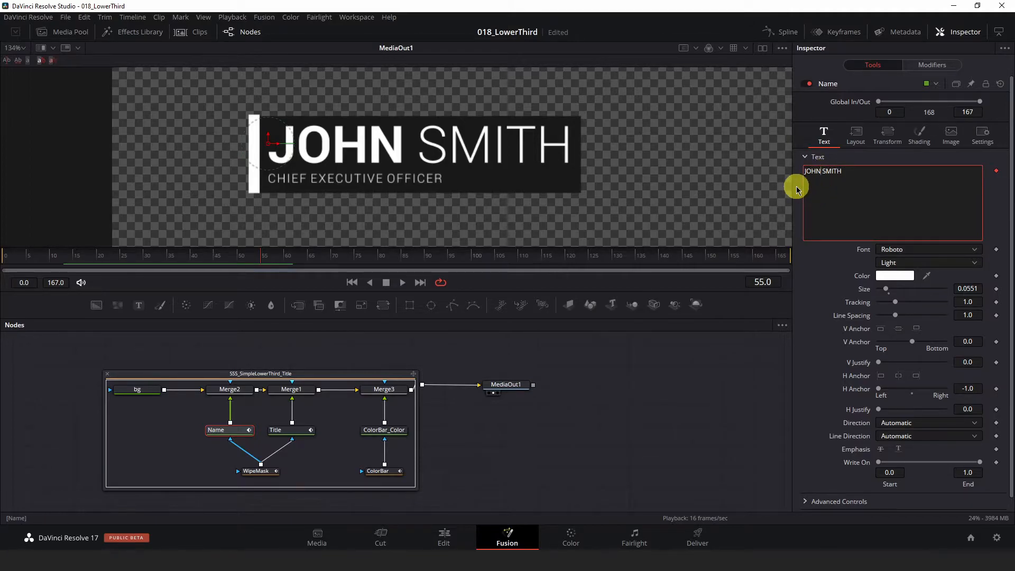
pyautogui.write('ATHAN')
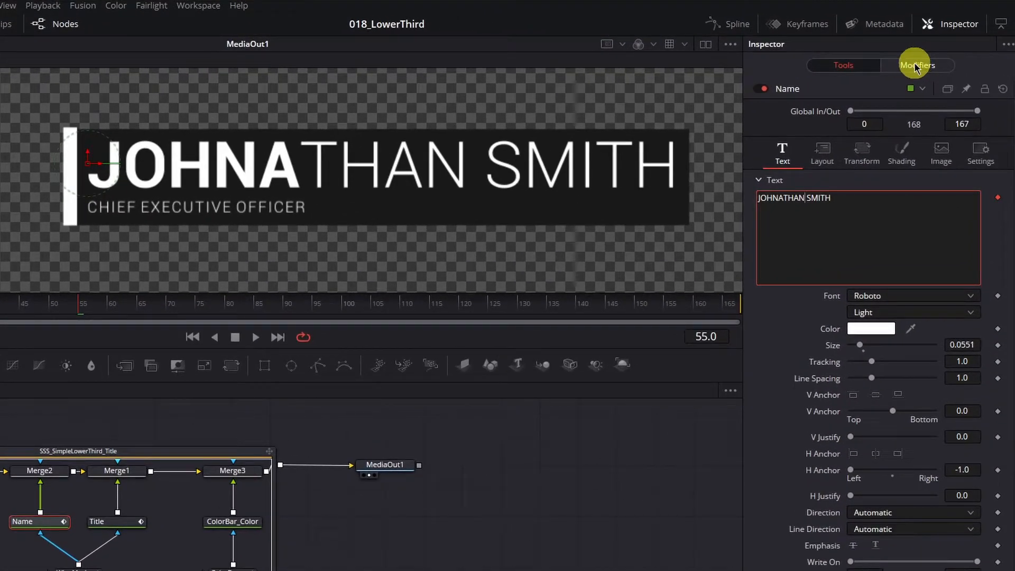
# Step: Apply the Roboto Bold style to the whole first name using the Name node's character-level styling
pyautogui.click(914, 66)
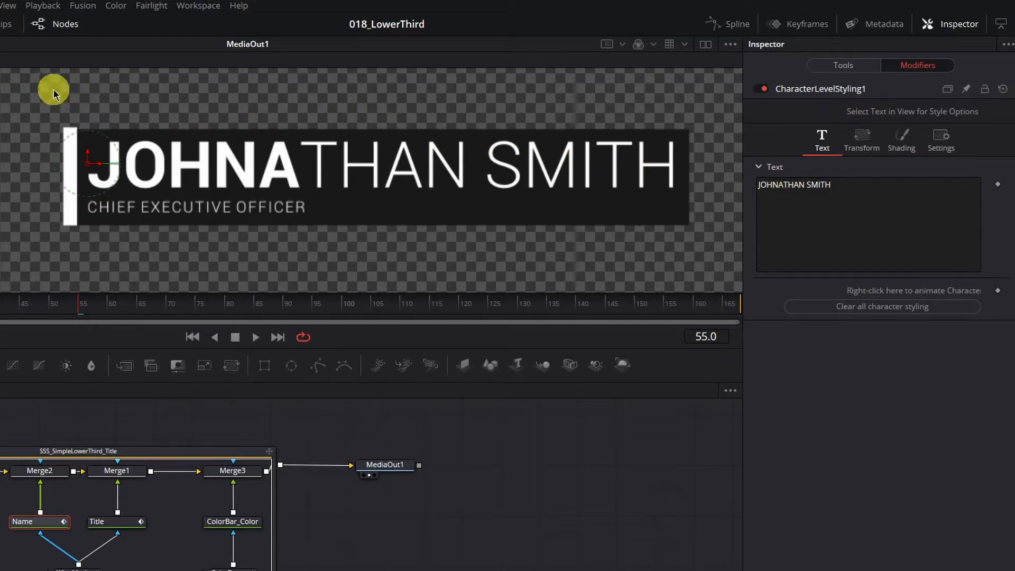
pyautogui.moveTo(51, 88); pyautogui.dragTo(474, 220)
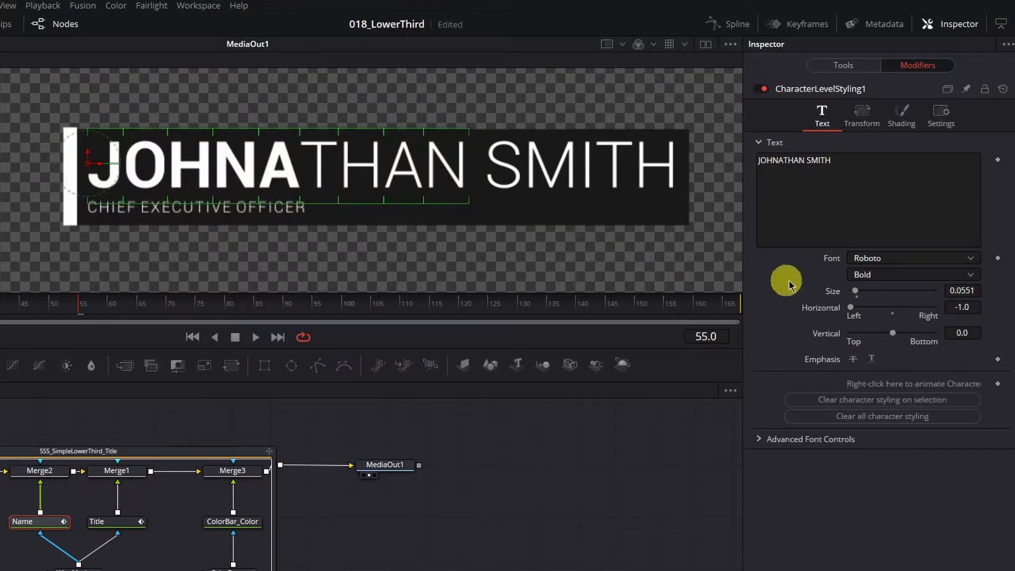
pyautogui.click(872, 276)
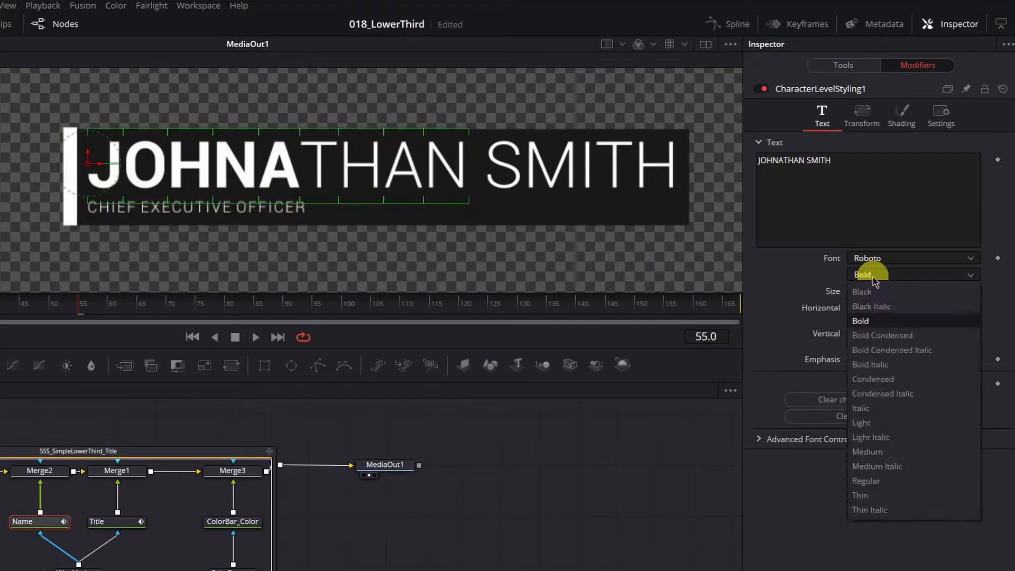
pyautogui.click(869, 322)
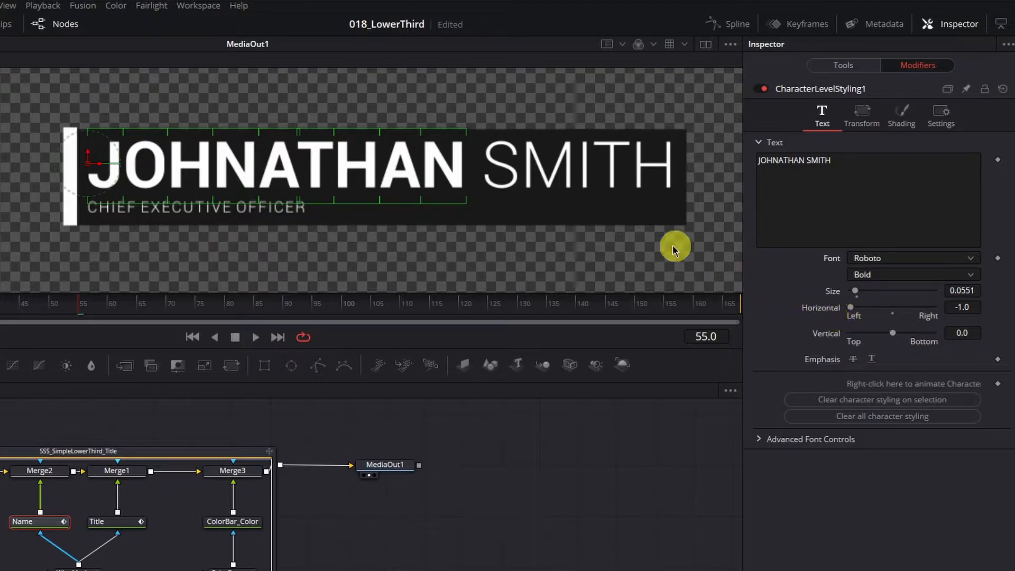
pyautogui.click(379, 91)
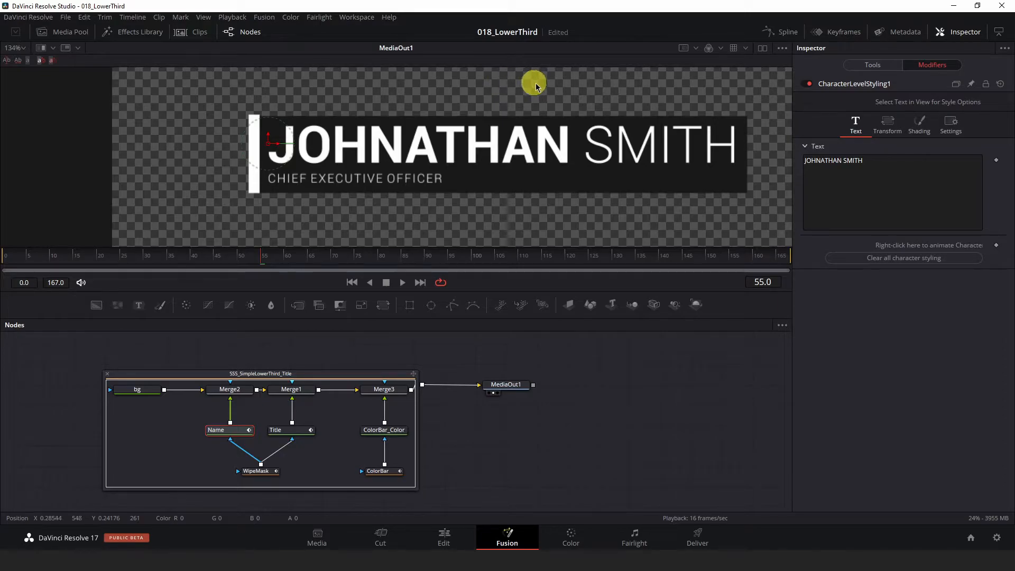
# Step: Set the Name node's text color to yellow
pyautogui.click(877, 65)
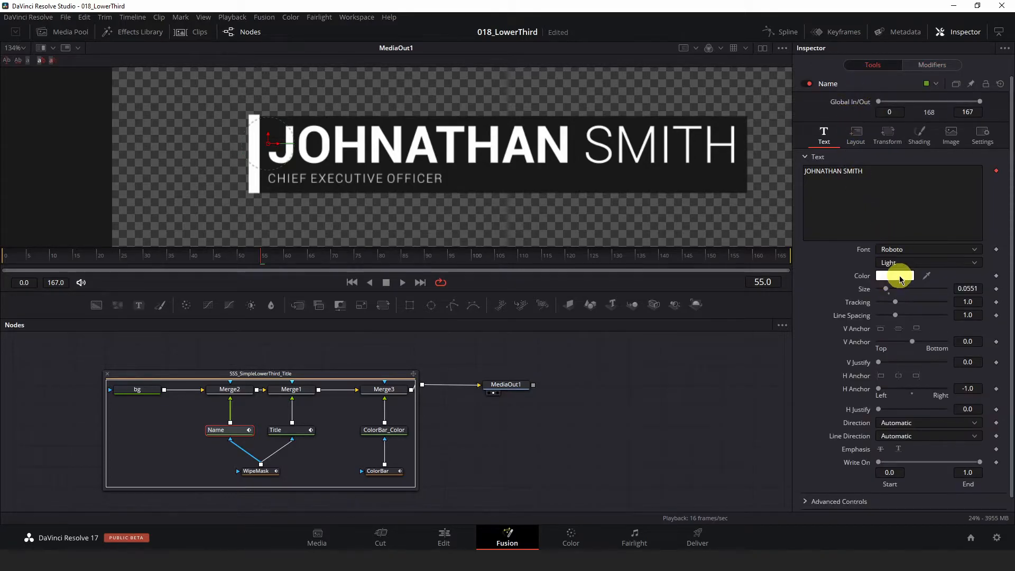
pyautogui.click(899, 276)
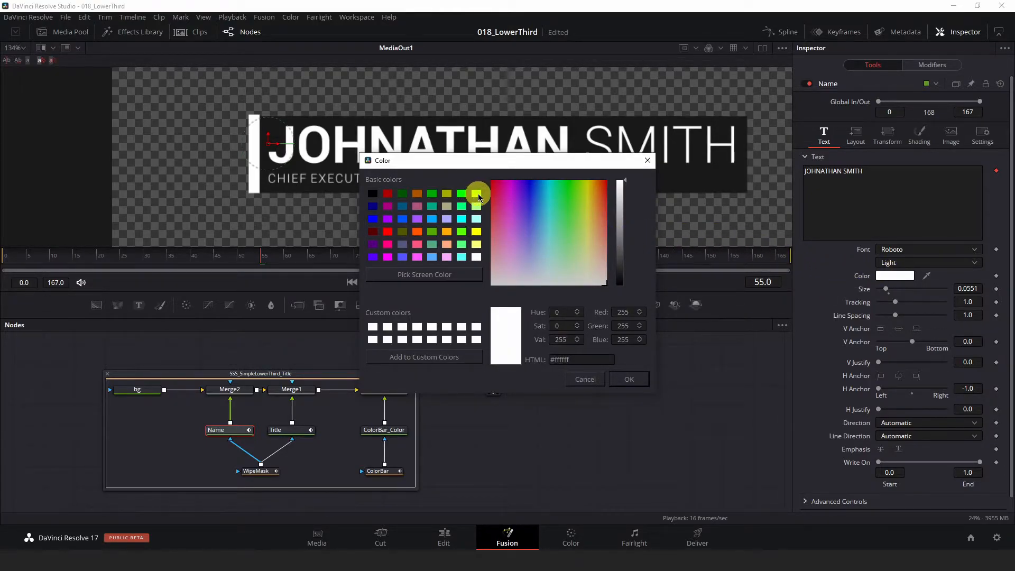
pyautogui.click(476, 232)
pyautogui.click(629, 380)
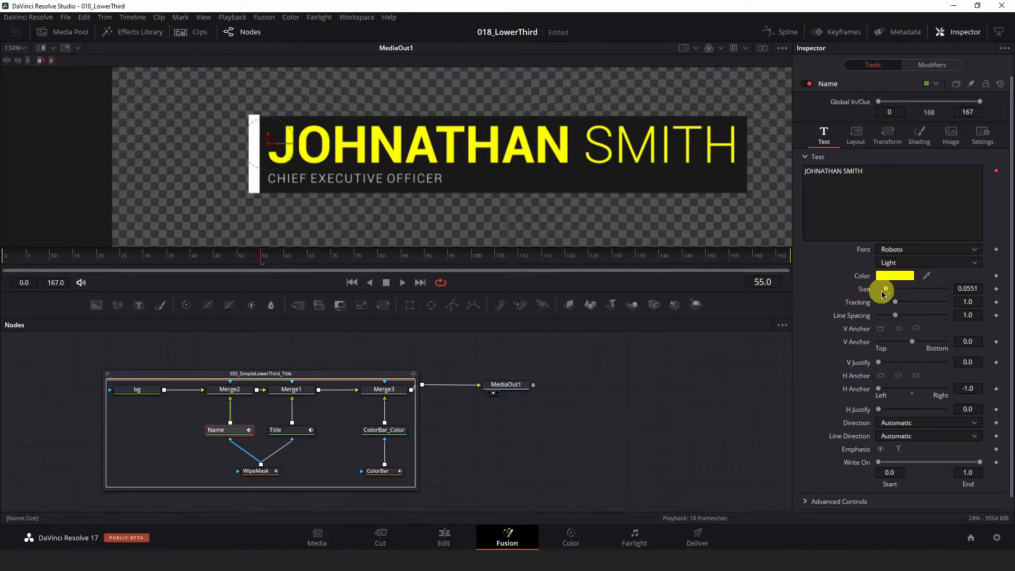
# Step: Reduce the Name text size to 0.0472 and adjust the text's horizontal position slightly in the viewer
pyautogui.moveTo(886, 290); pyautogui.dragTo(885, 290)
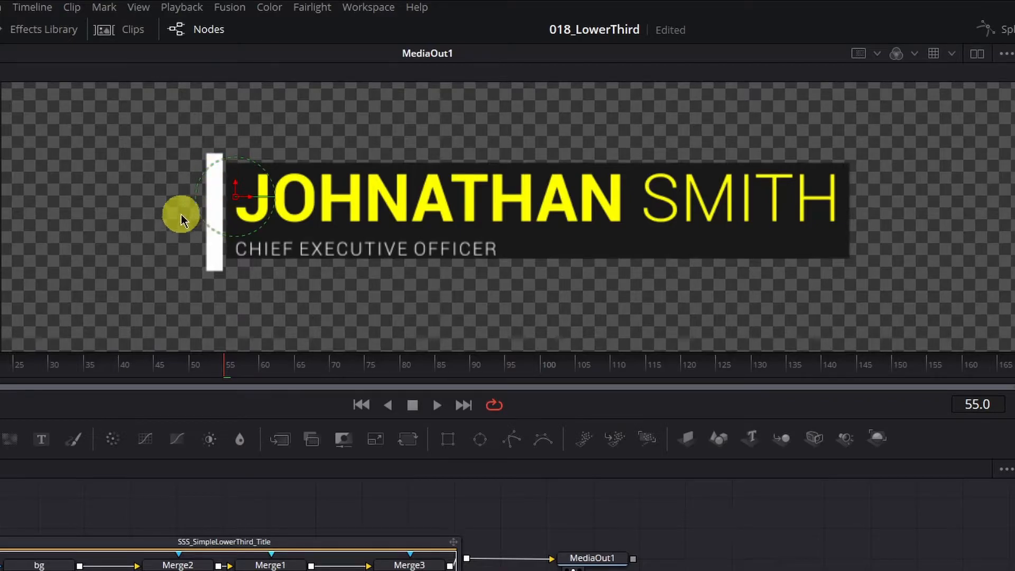
pyautogui.scroll(2, 192, 198)
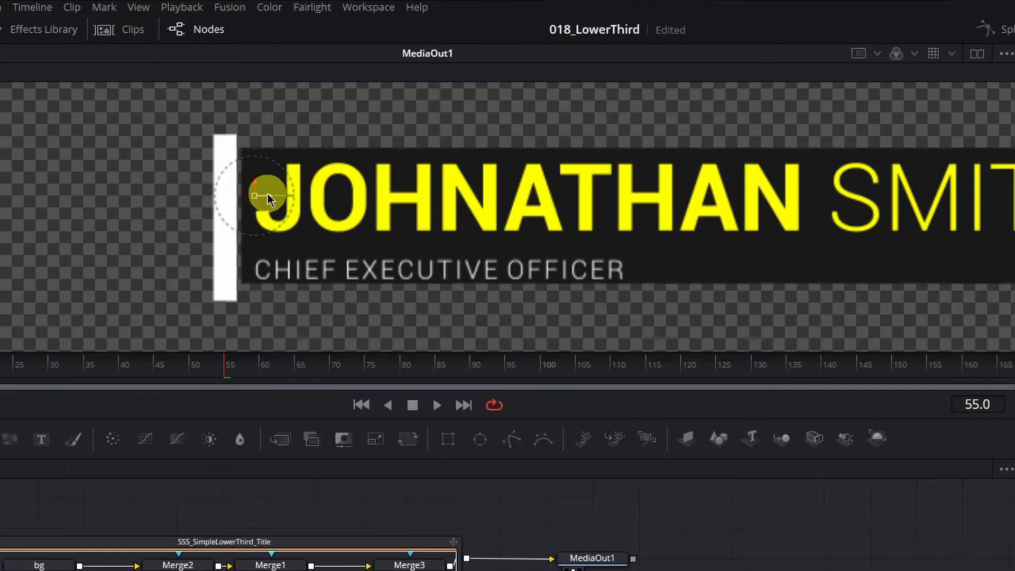
pyautogui.moveTo(269, 194); pyautogui.dragTo(264, 194)
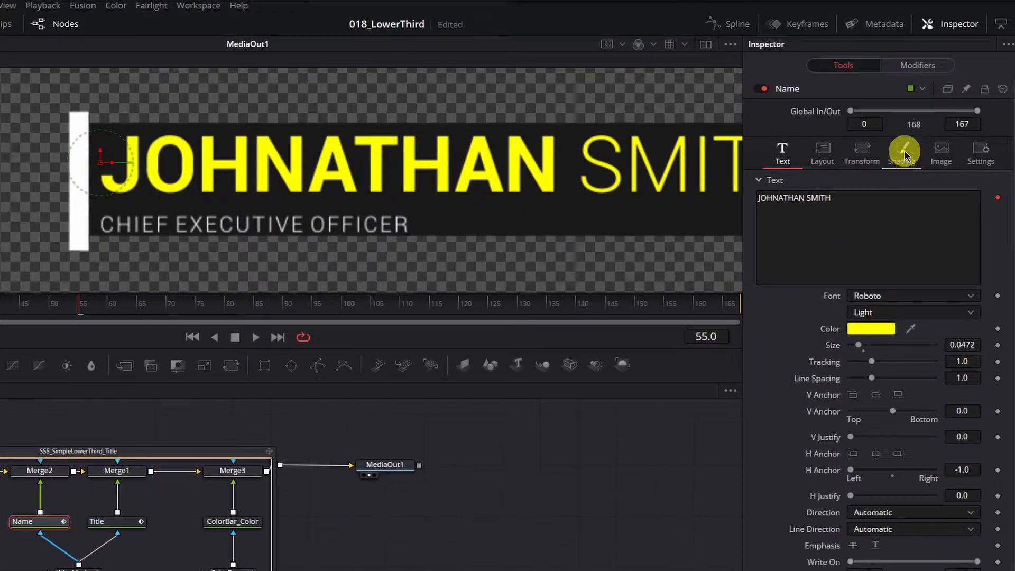
# Step: Set Extend Vertical to 4.1 for the Name node's shading element 2 and slightly adjust the name's vertical position in the viewer
pyautogui.click(903, 162)
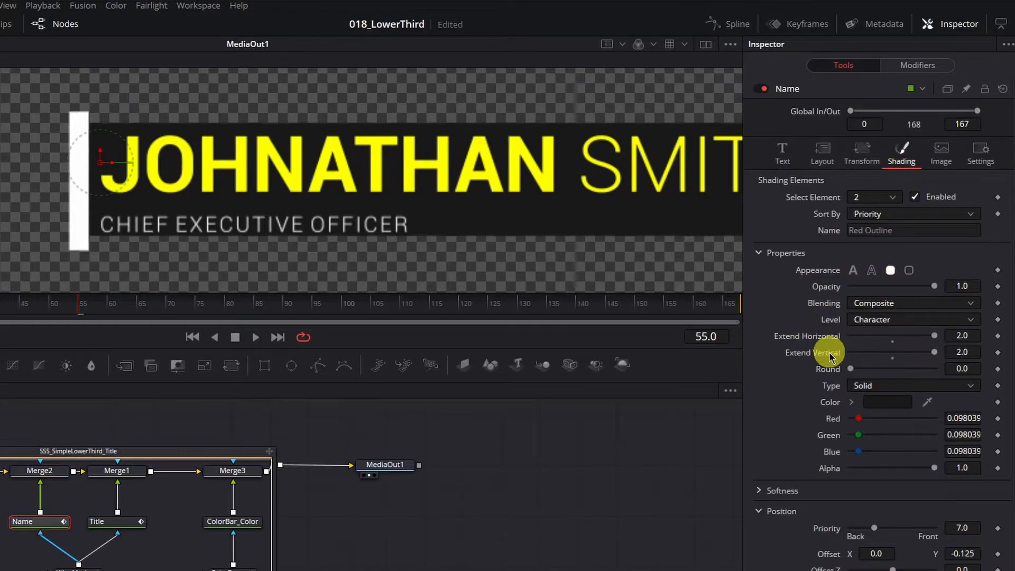
pyautogui.click(969, 352)
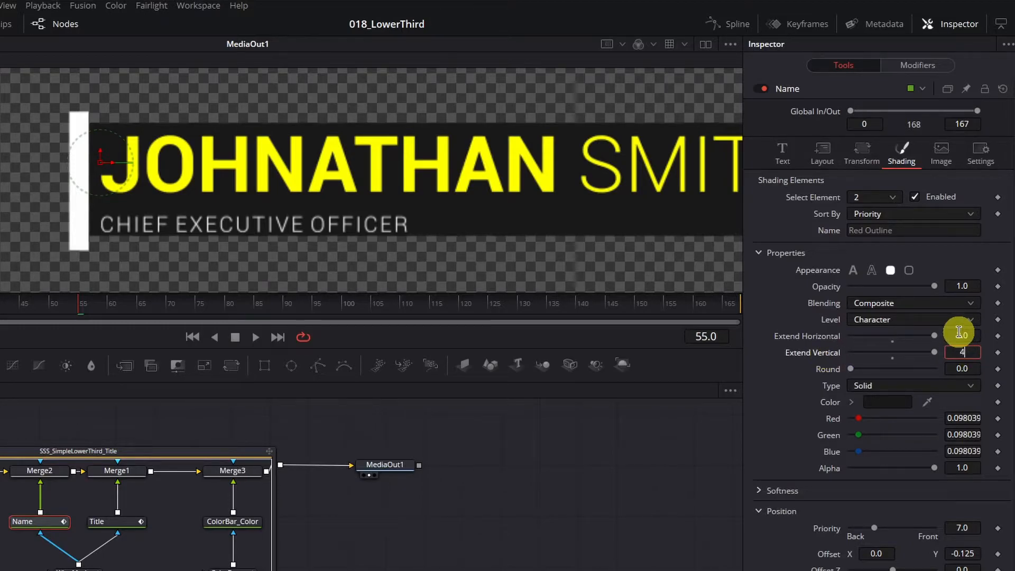
pyautogui.write('4.1')
pyautogui.press('Tab')
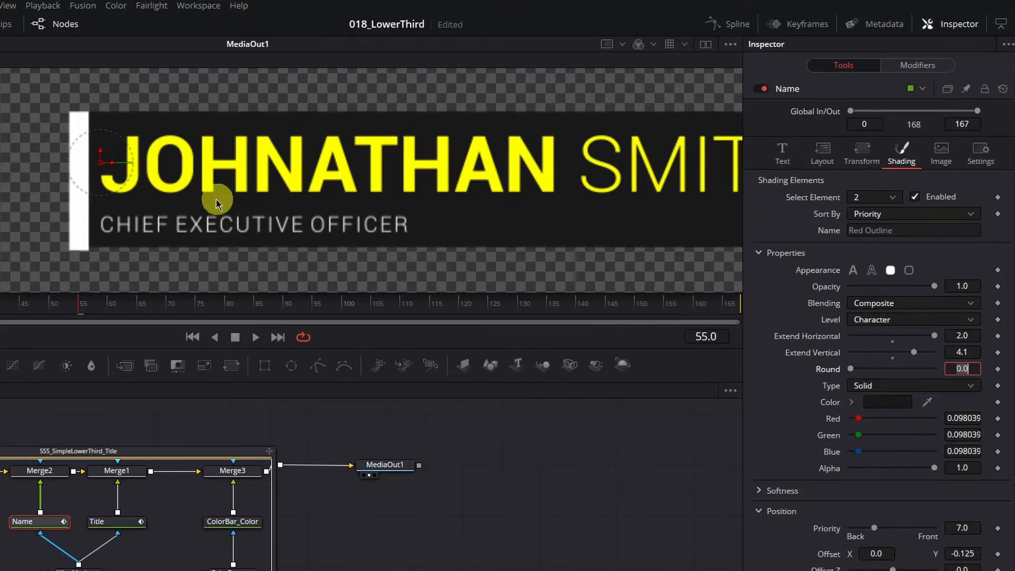
pyautogui.moveTo(101, 151); pyautogui.dragTo(98, 155)
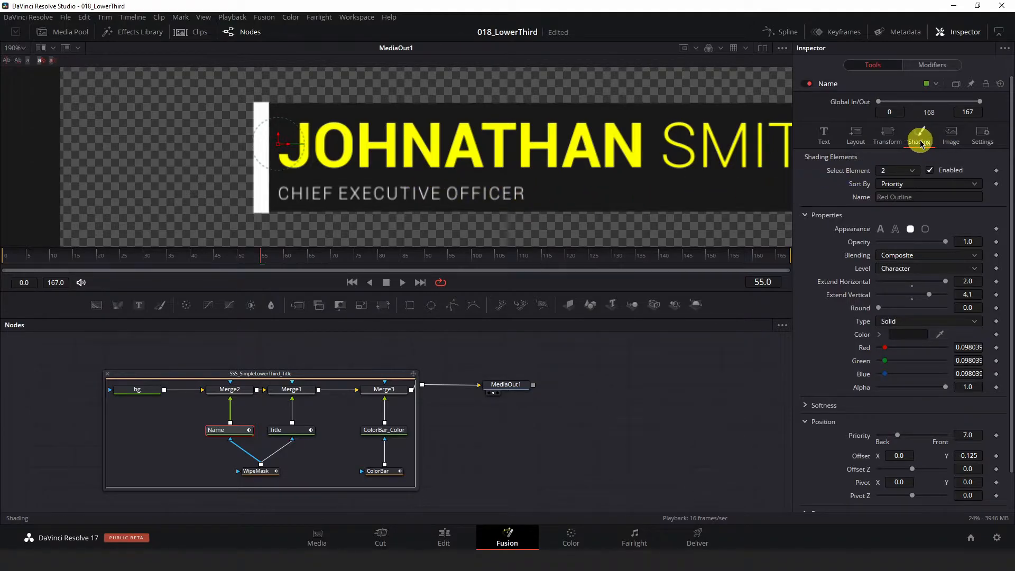
# Step: Set the color of the Name node's shading element 2 to black and compare the title with that element disabled and enabled
pyautogui.click(902, 336)
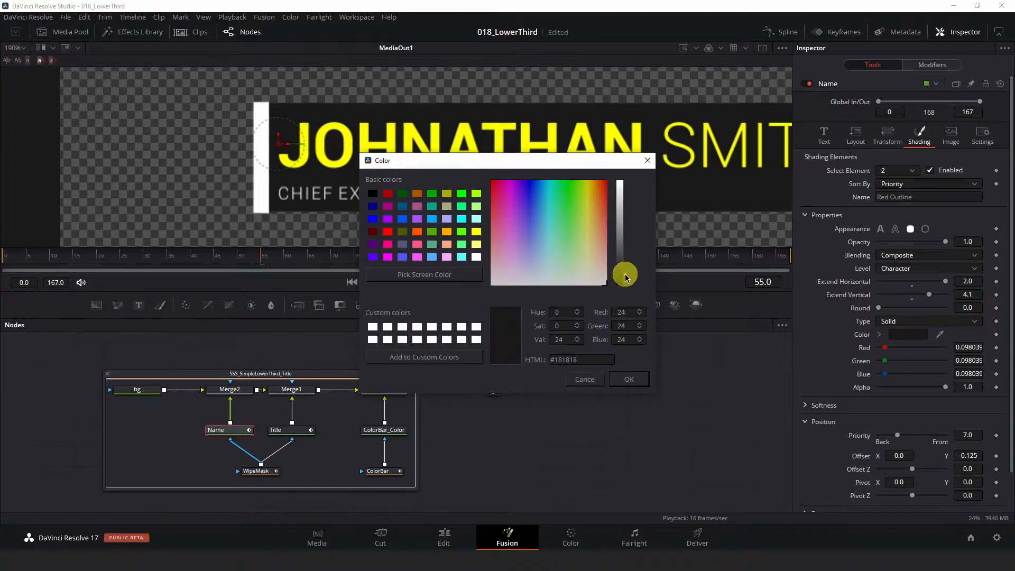
pyautogui.moveTo(625, 279); pyautogui.dragTo(624, 285)
pyautogui.click(629, 380)
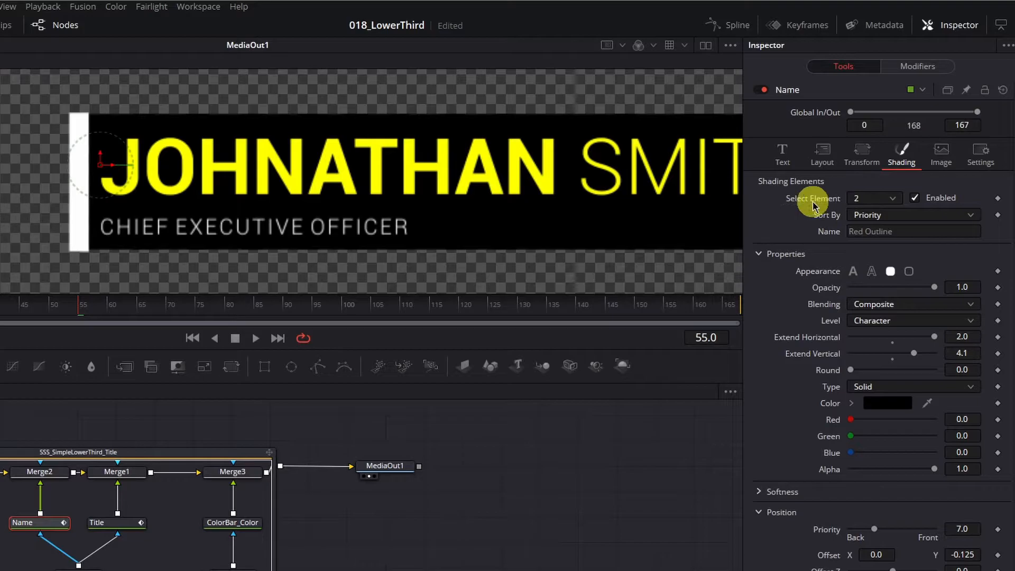
pyautogui.click(915, 198)
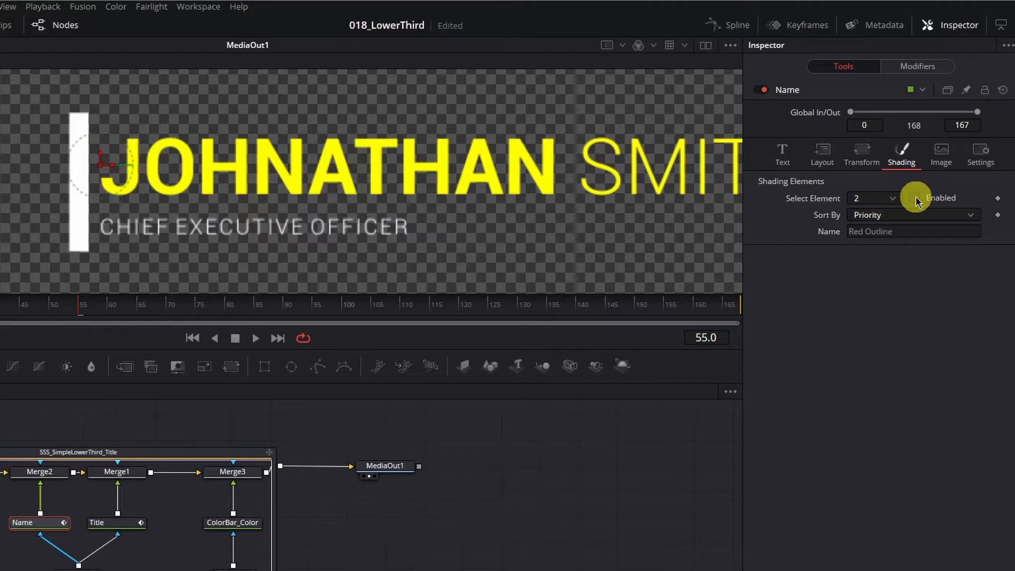
pyautogui.click(914, 199)
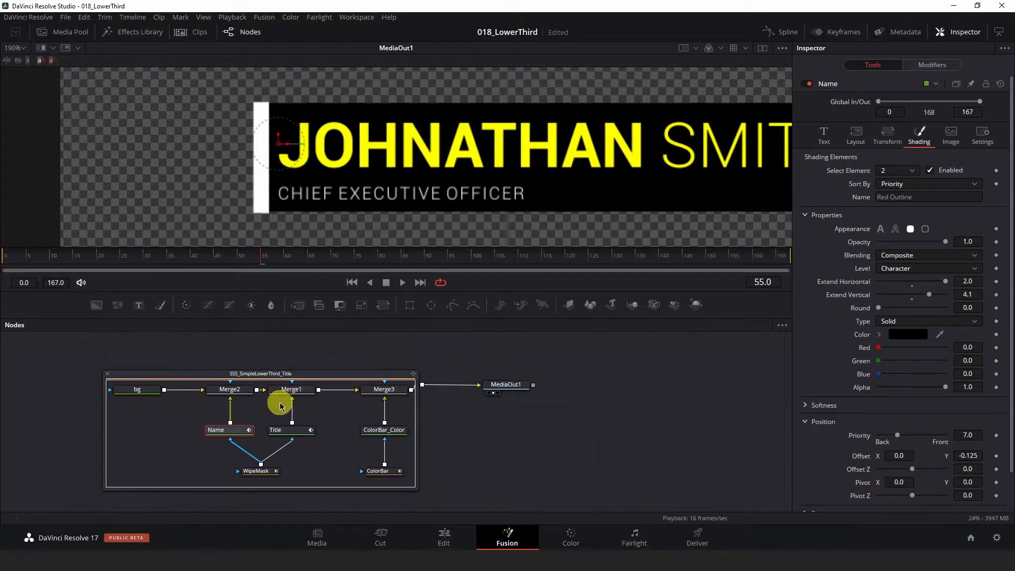
# Step: Change the Title node's text to GENERAL MANAGER and color it yellow by sampling the name text
pyautogui.click(291, 432)
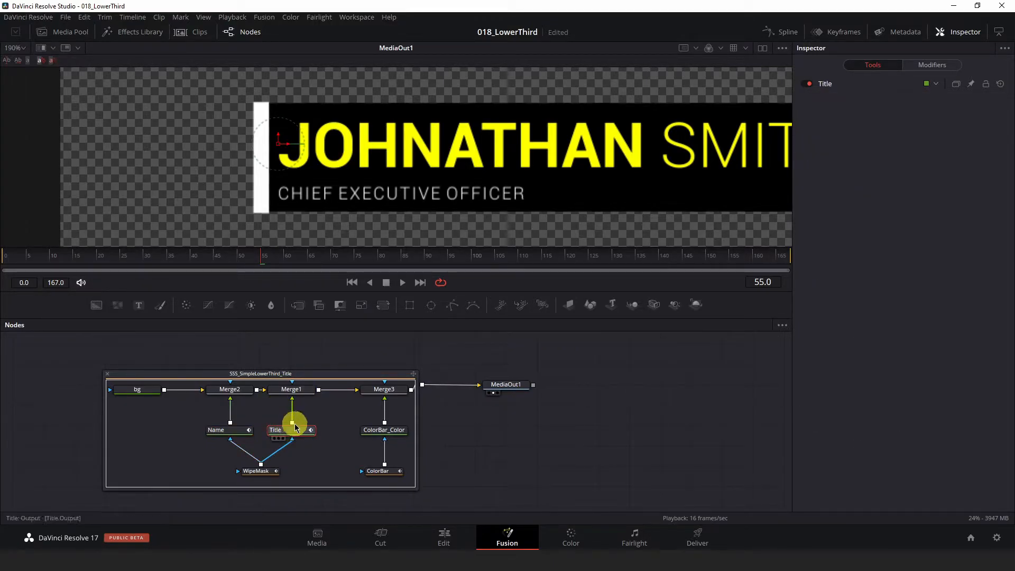
pyautogui.click(827, 85)
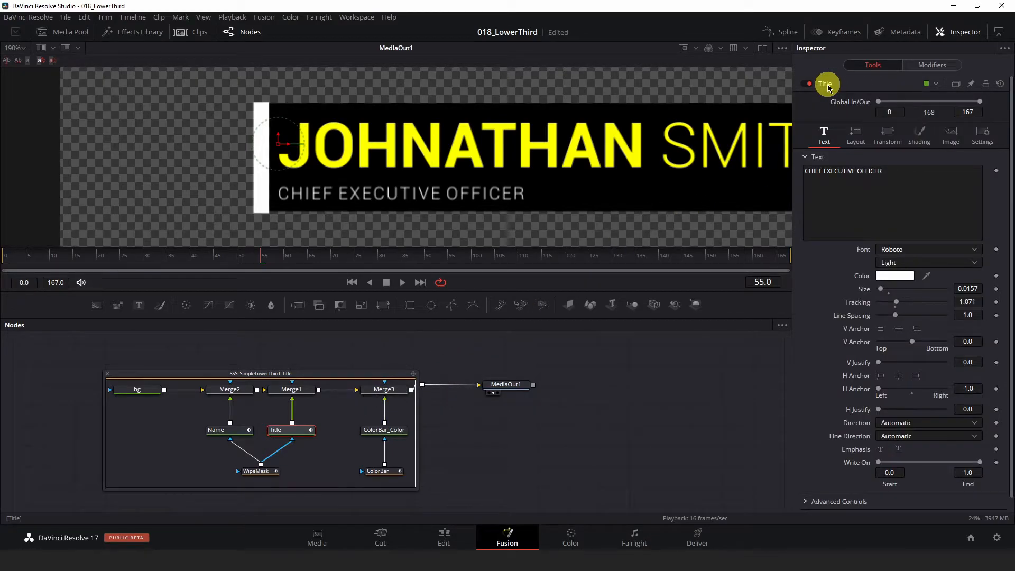
pyautogui.click(905, 172)
pyautogui.hotkey('ctrl', 'a')
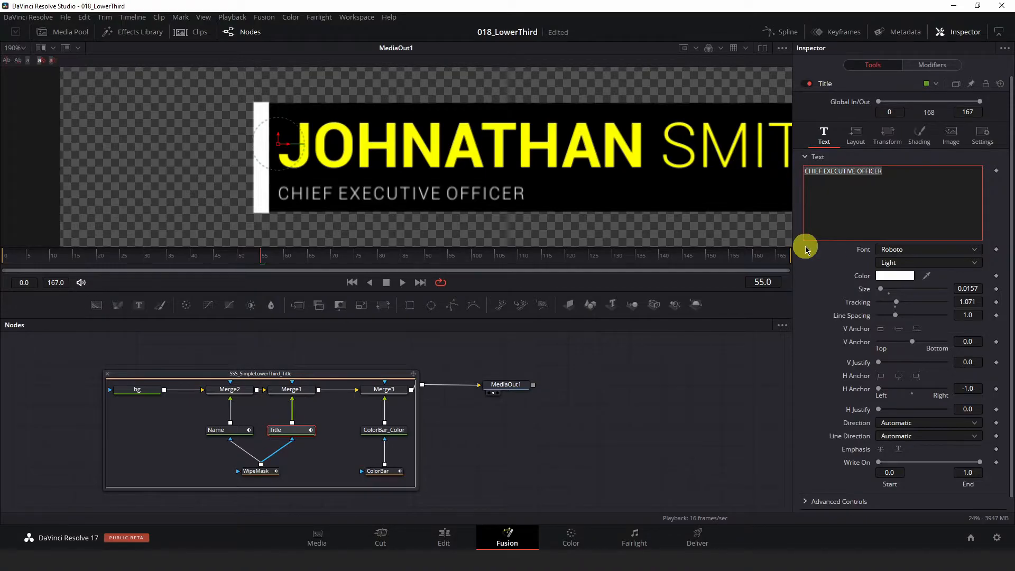
pyautogui.write('GENERAL MANAGER')
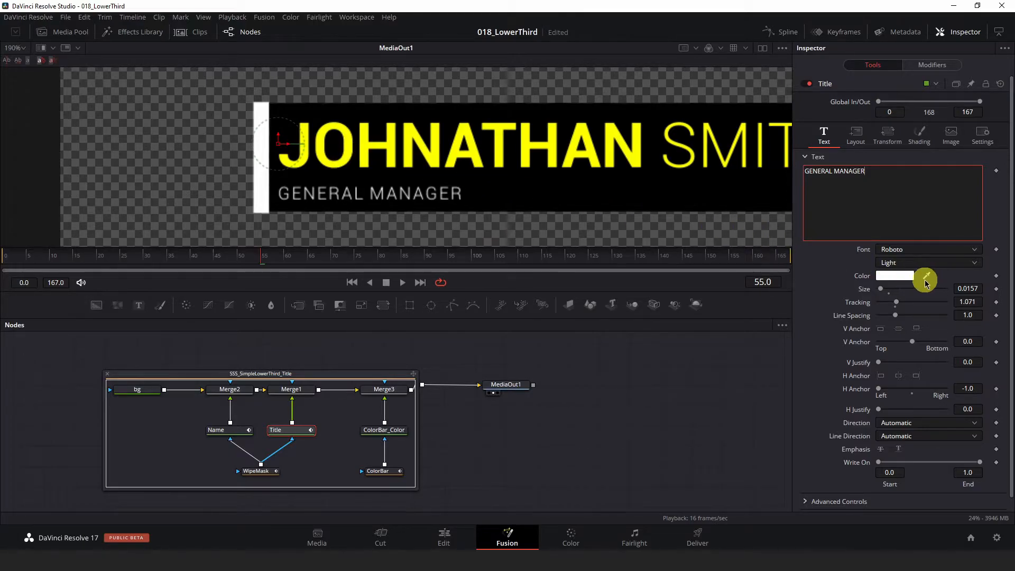
pyautogui.moveTo(927, 278); pyautogui.dragTo(453, 161)
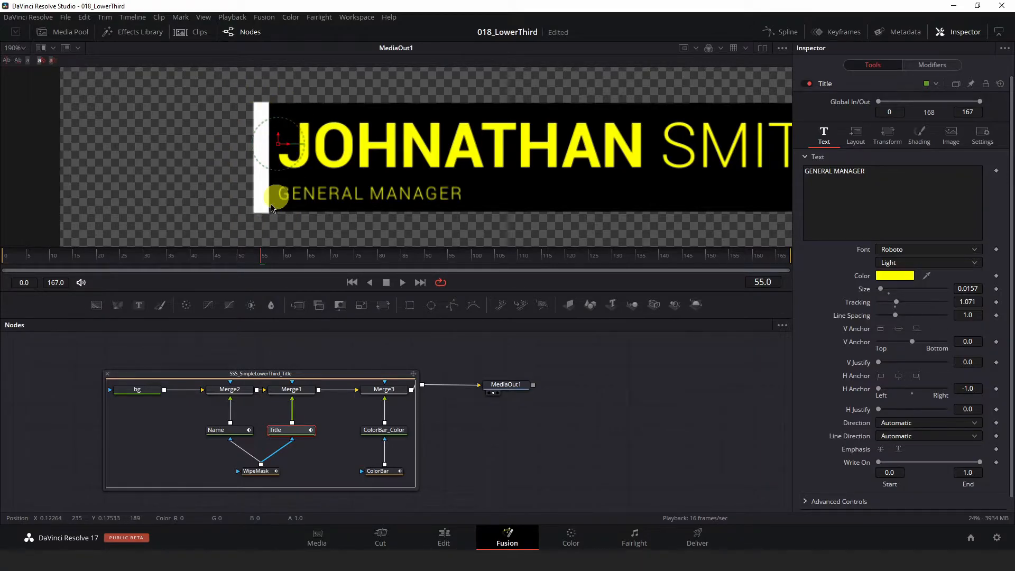
pyautogui.moveTo(182, 259)
pyautogui.mouseDown()
pyautogui.moveTo(9, 258)
pyautogui.moveTo(178, 257)
pyautogui.mouseUp()
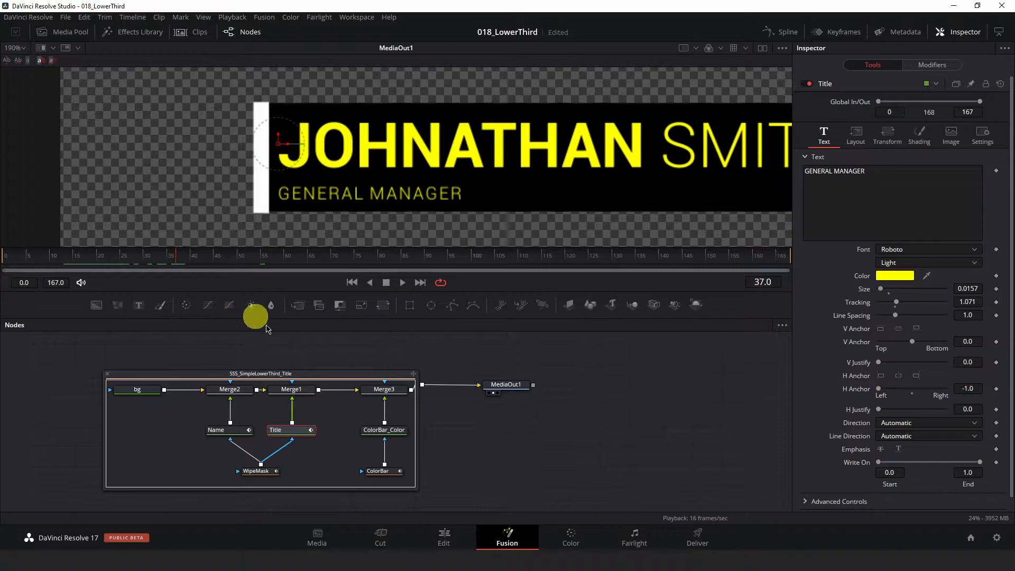
# Step: Color the ColorBar_Color node yellow by sampling the name text, and preview the lower third's animation up to frame 82
pyautogui.click(384, 432)
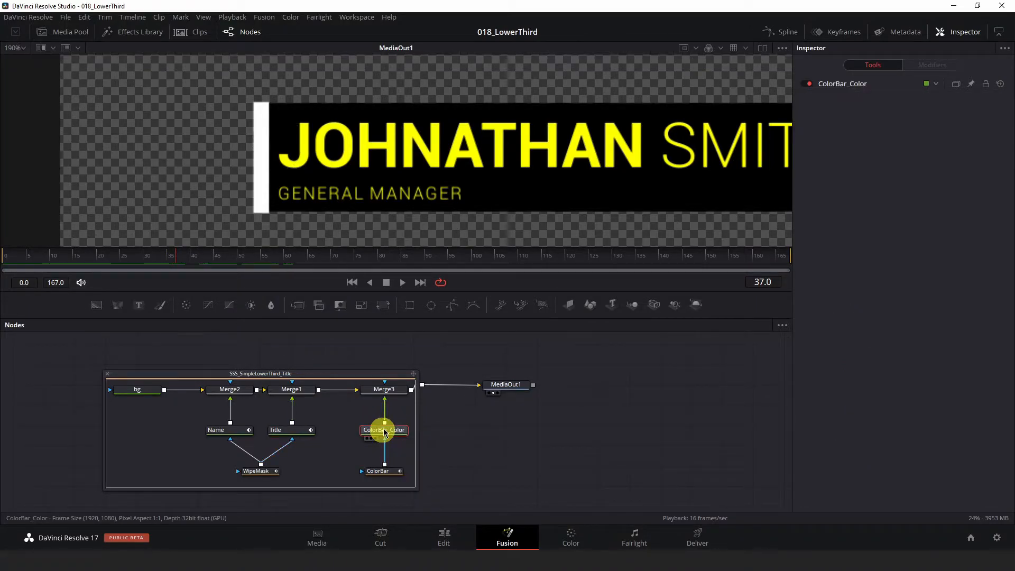
pyautogui.click(848, 84)
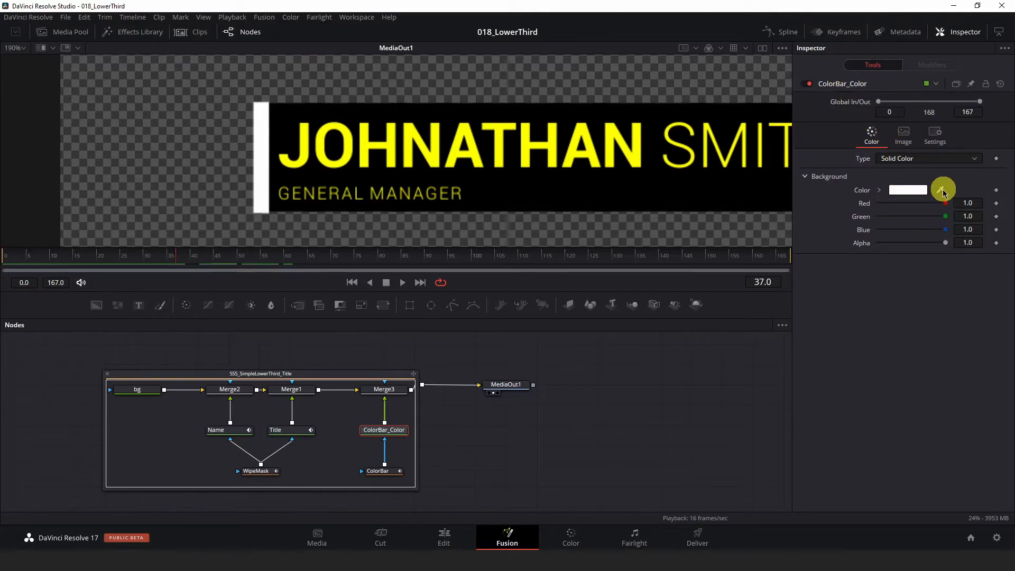
pyautogui.moveTo(941, 191); pyautogui.dragTo(588, 164)
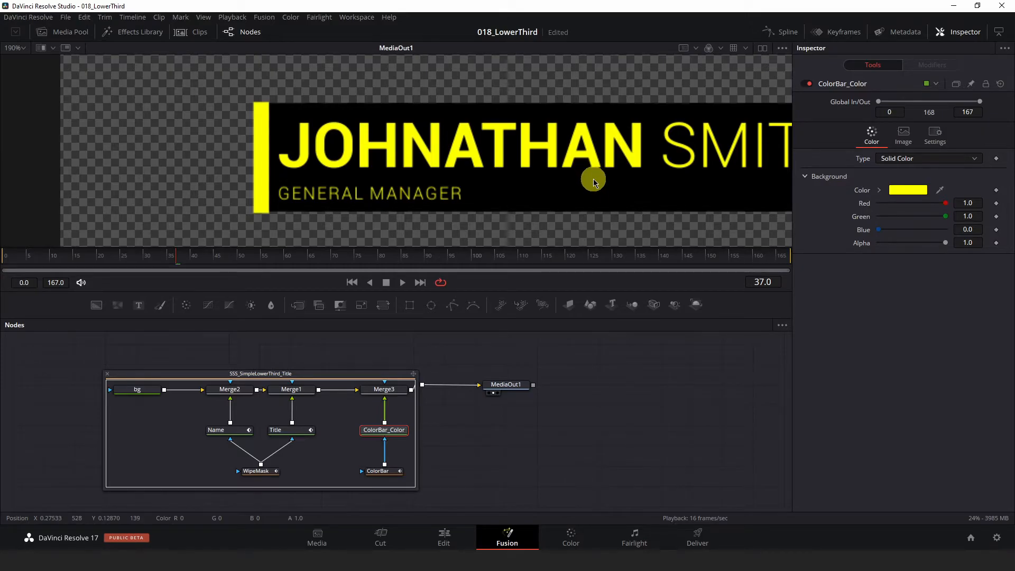
pyautogui.scroll(-2, 538, 177)
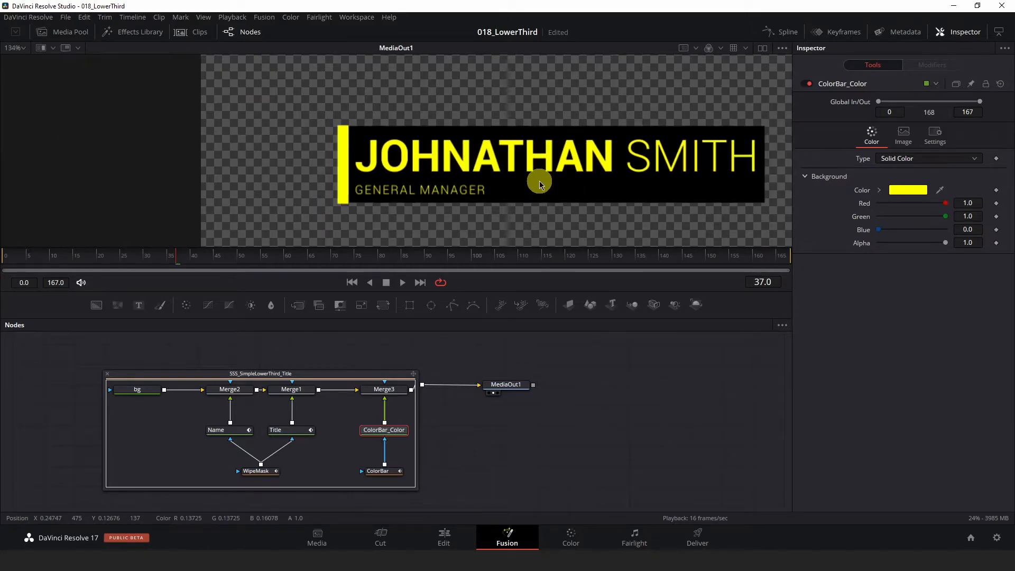
pyautogui.moveTo(424, 255); pyautogui.dragTo(388, 261)
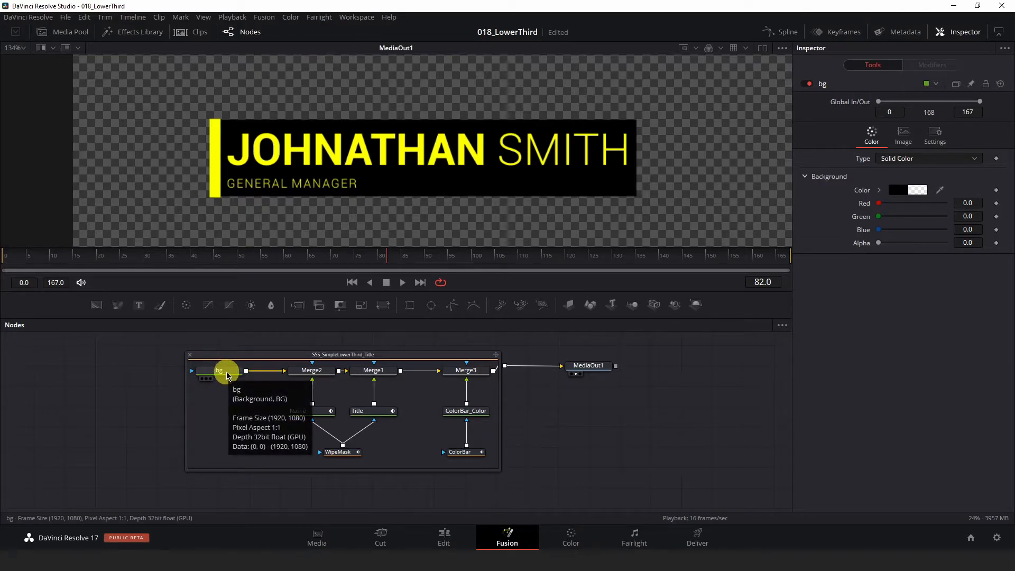
# Step: Examine the lower third within the full frame and the Name node's text settings and shading element 2
pyautogui.scroll(-4, 383, 188)
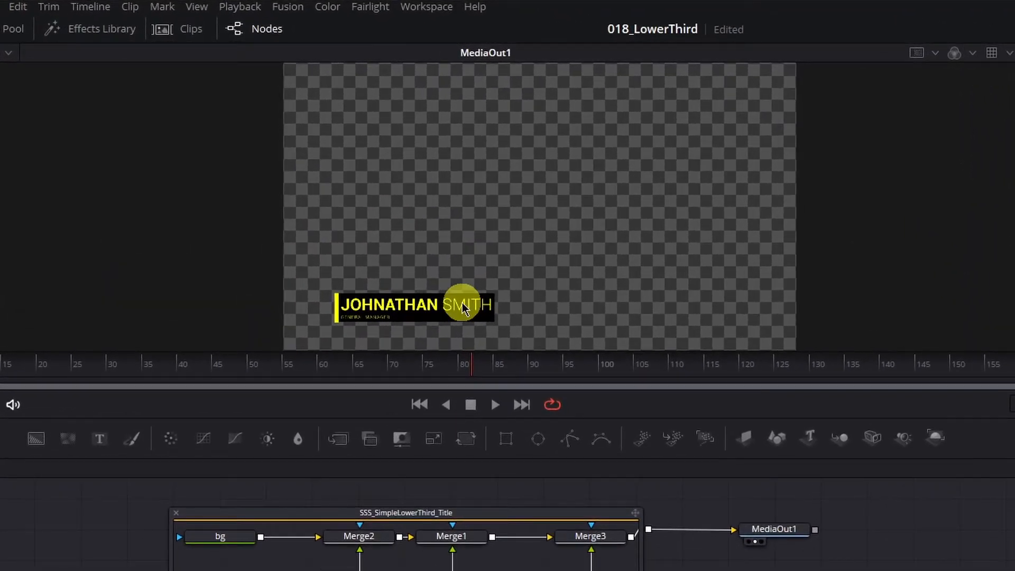
pyautogui.scroll(-2, 452, 296)
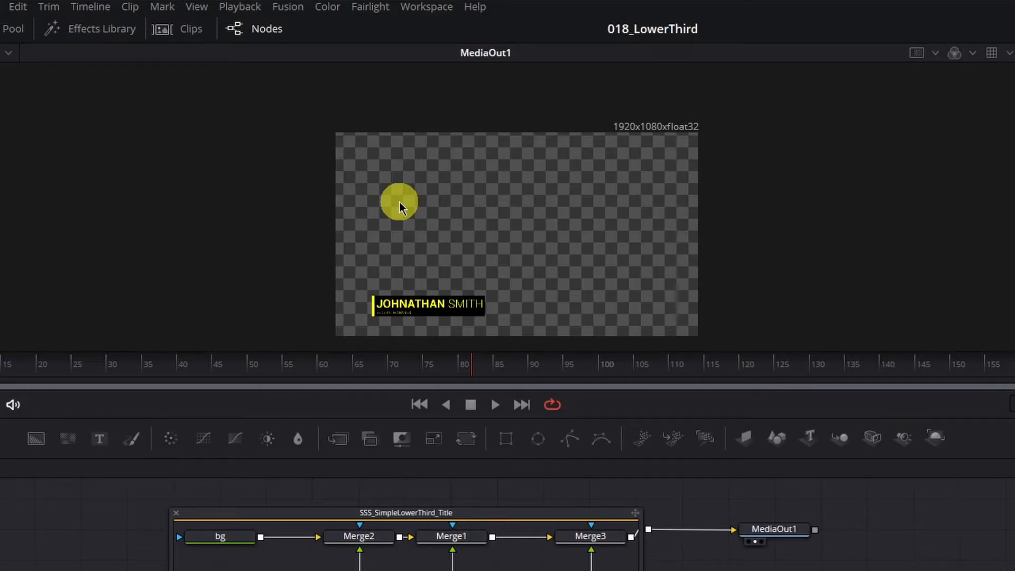
pyautogui.scroll(2, 387, 333)
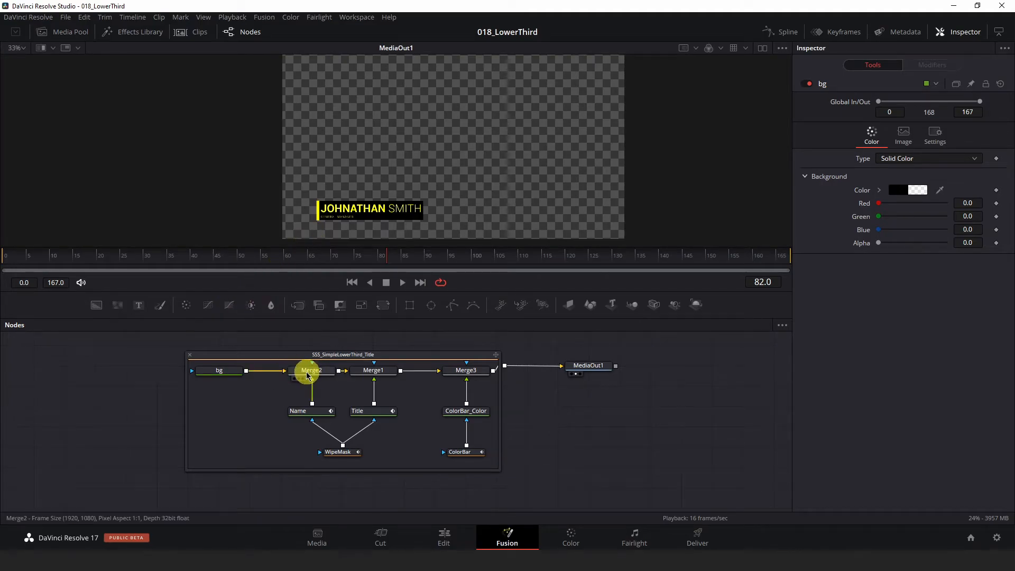
pyautogui.click(310, 417)
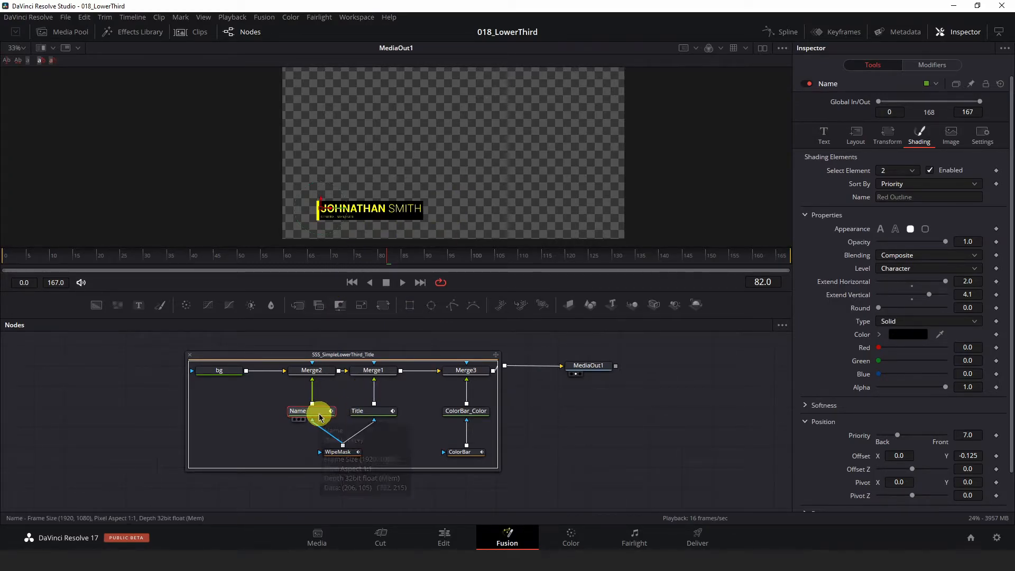
pyautogui.moveTo(320, 417)
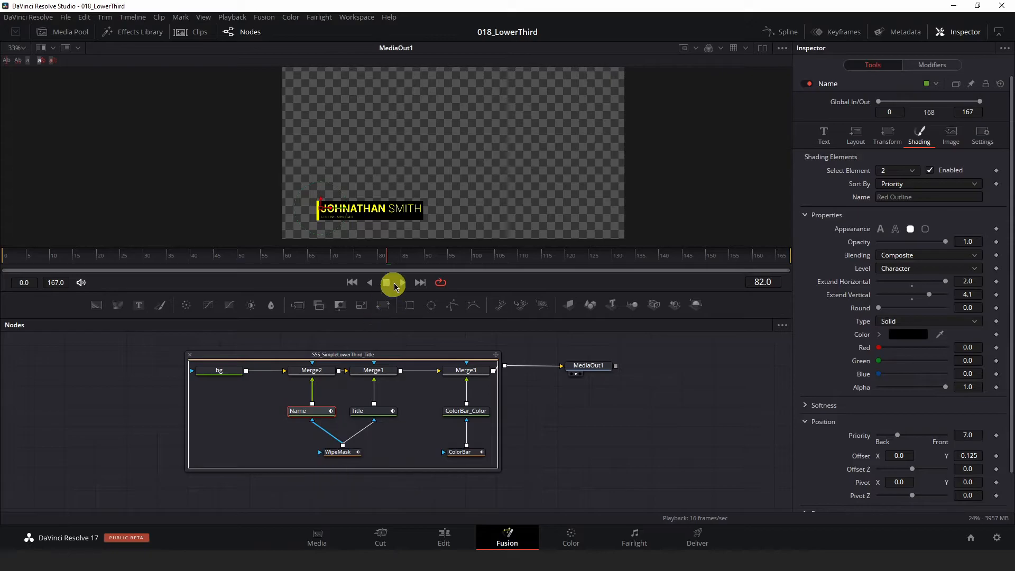
pyautogui.scroll(5, 457, 185)
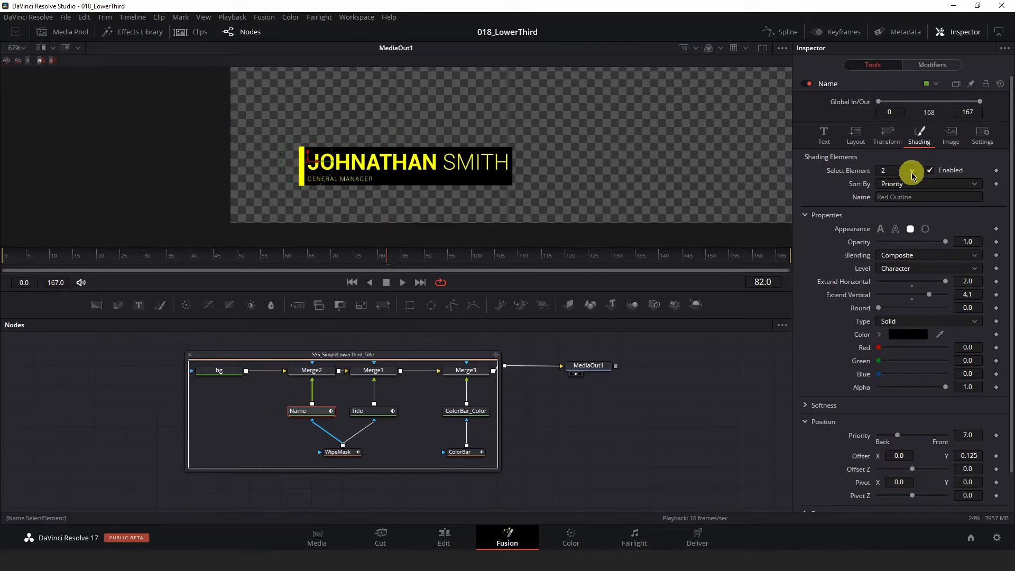
pyautogui.click(823, 138)
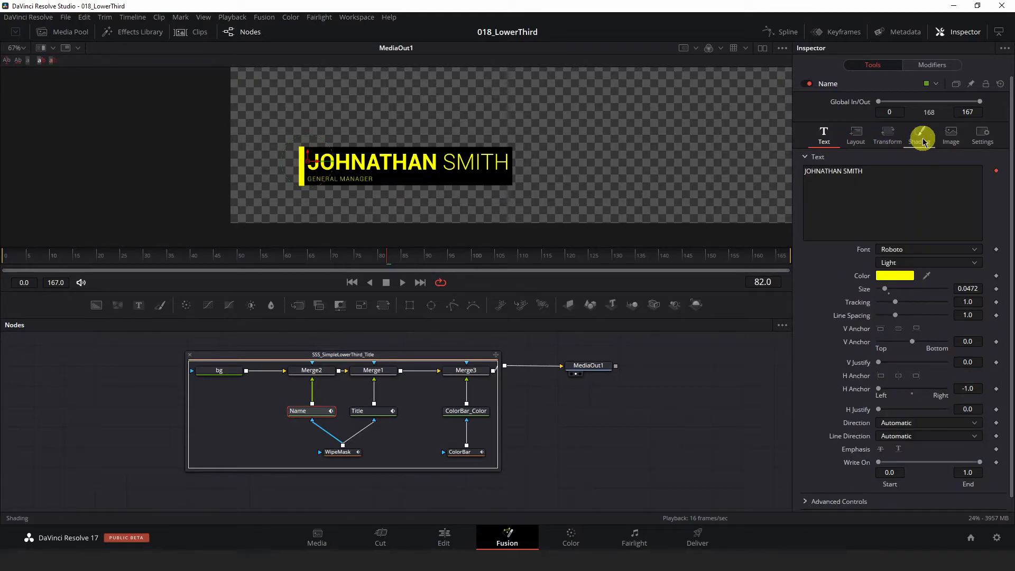
pyautogui.click(921, 137)
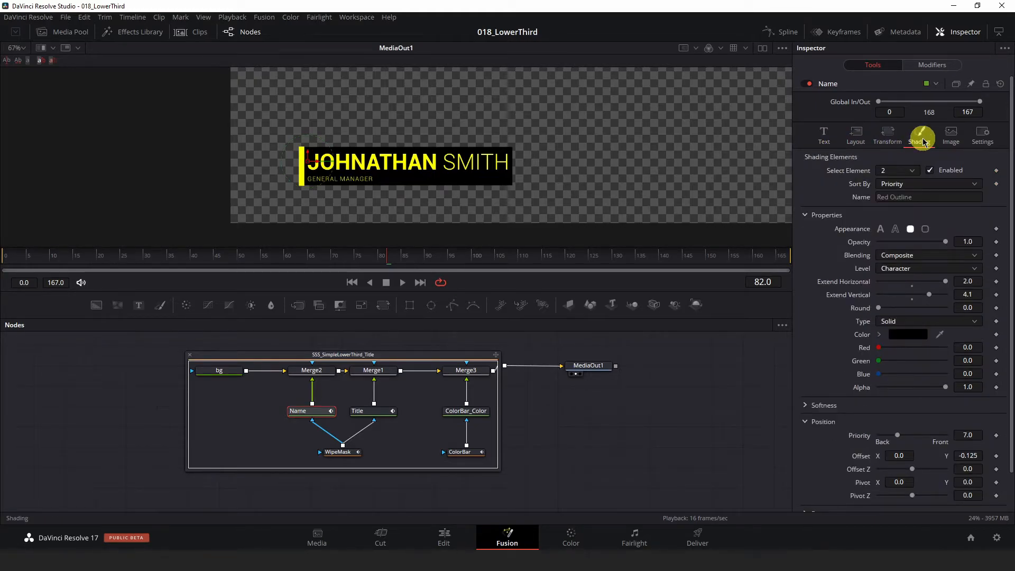
pyautogui.click(907, 173)
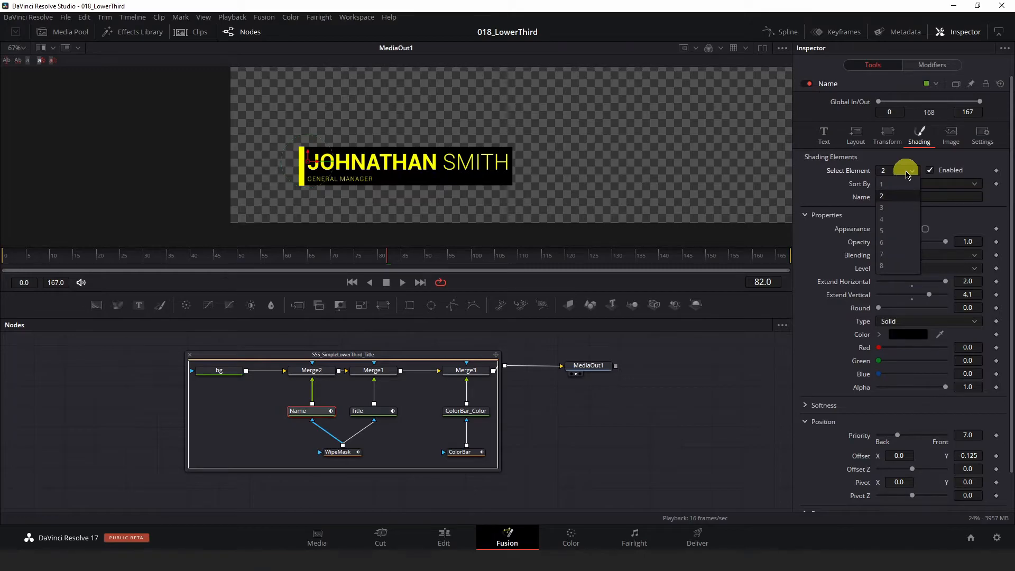
pyautogui.click(892, 196)
# Step: Try the text outline, border outline and text fill appearances on the Name node's shading element 2, returning to Border Fill
pyautogui.click(911, 229)
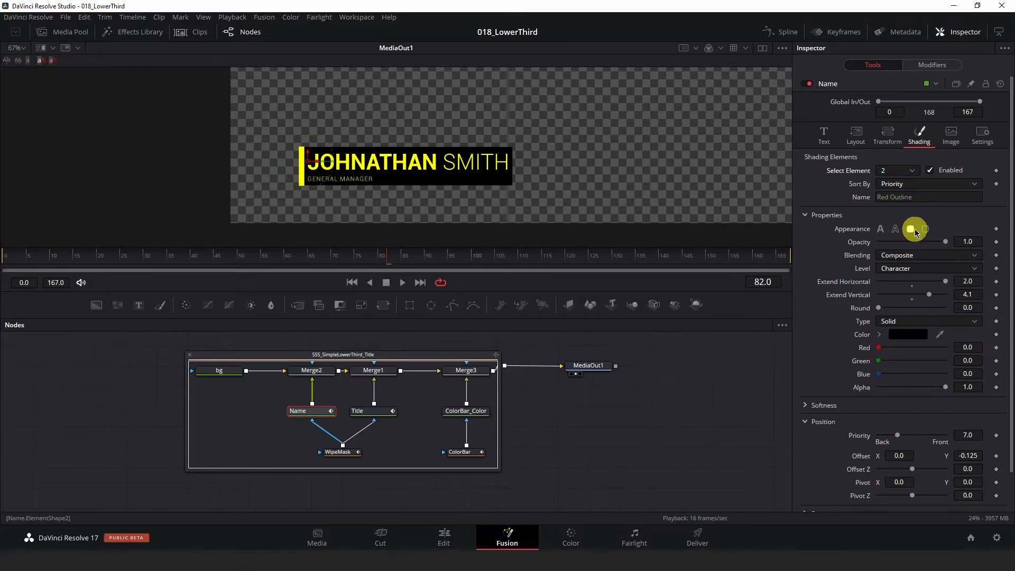
pyautogui.click(896, 229)
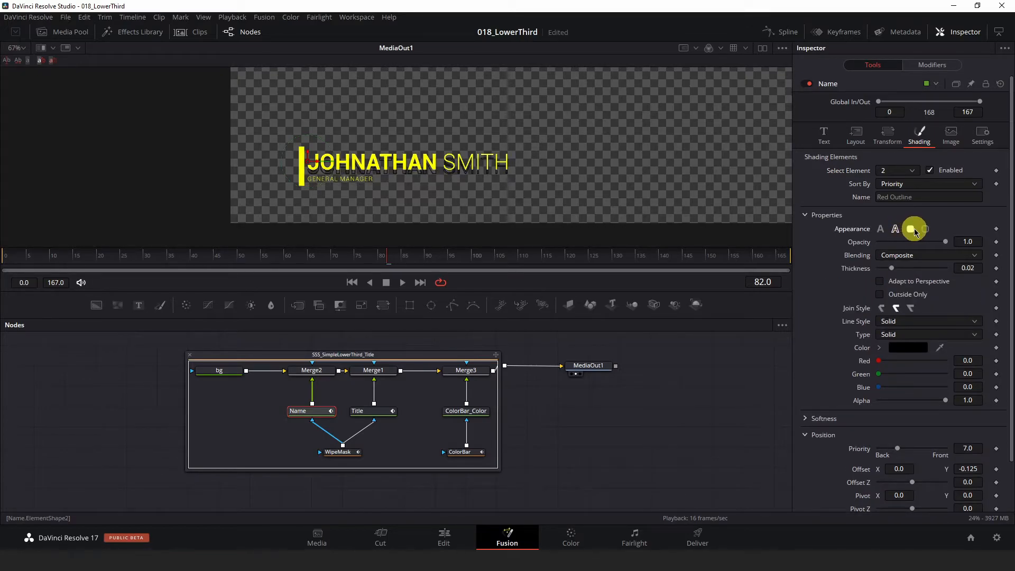
pyautogui.click(911, 231)
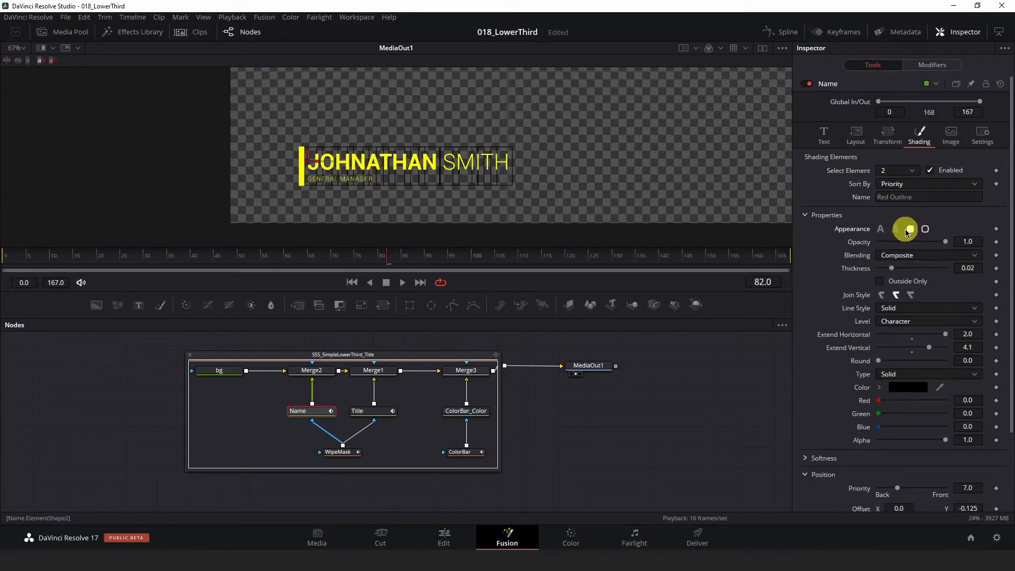
pyautogui.click(880, 229)
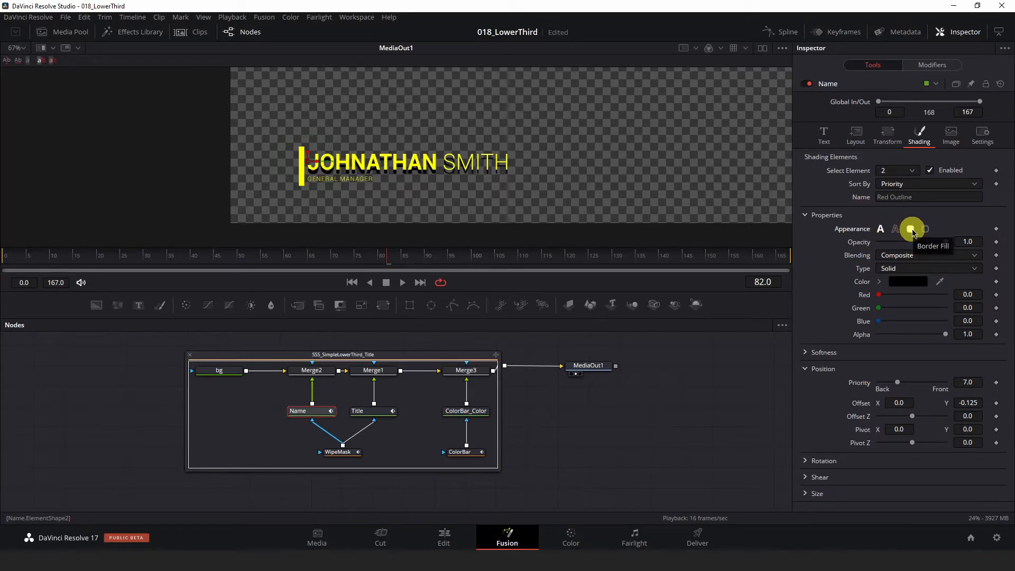
pyautogui.click(911, 230)
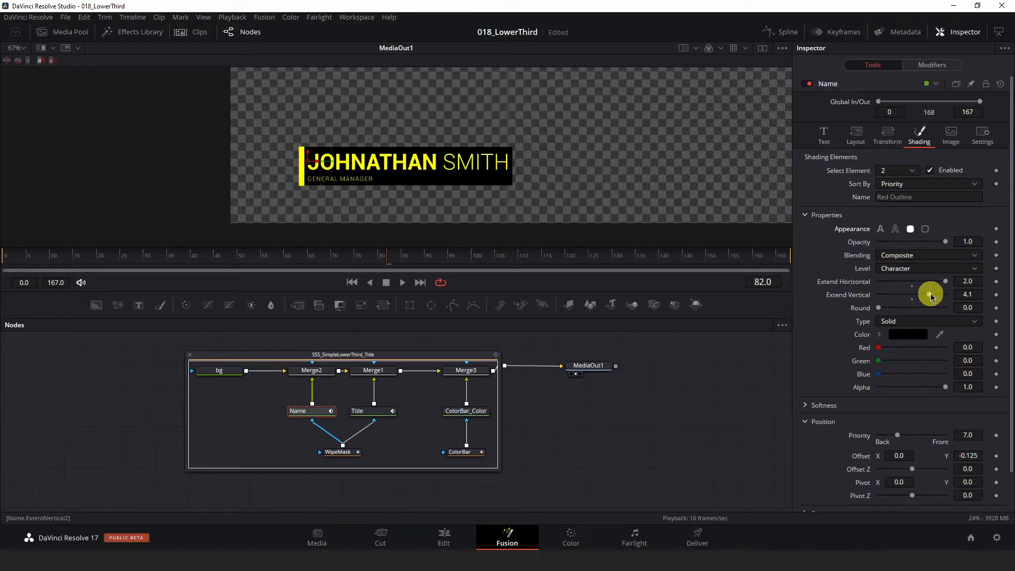
# Step: Try adjusting Extend Horizontal on the Name node's black background and inspect its edge beside the color bar
pyautogui.moveTo(945, 285)
pyautogui.mouseDown()
pyautogui.moveTo(869, 285)
pyautogui.moveTo(965, 287)
pyautogui.mouseUp()
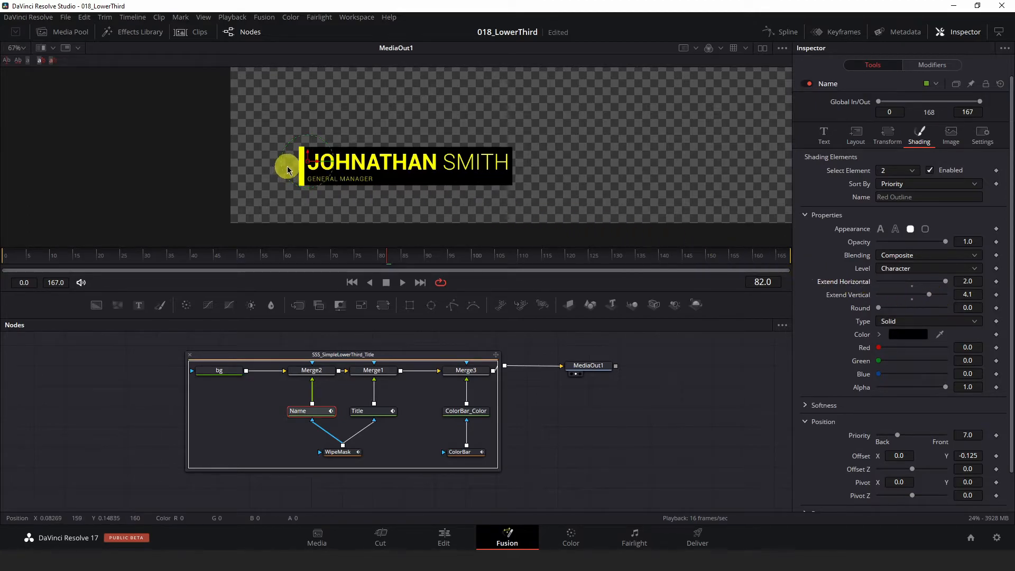
pyautogui.scroll(2, 288, 164)
pyautogui.scroll(2, 343, 178)
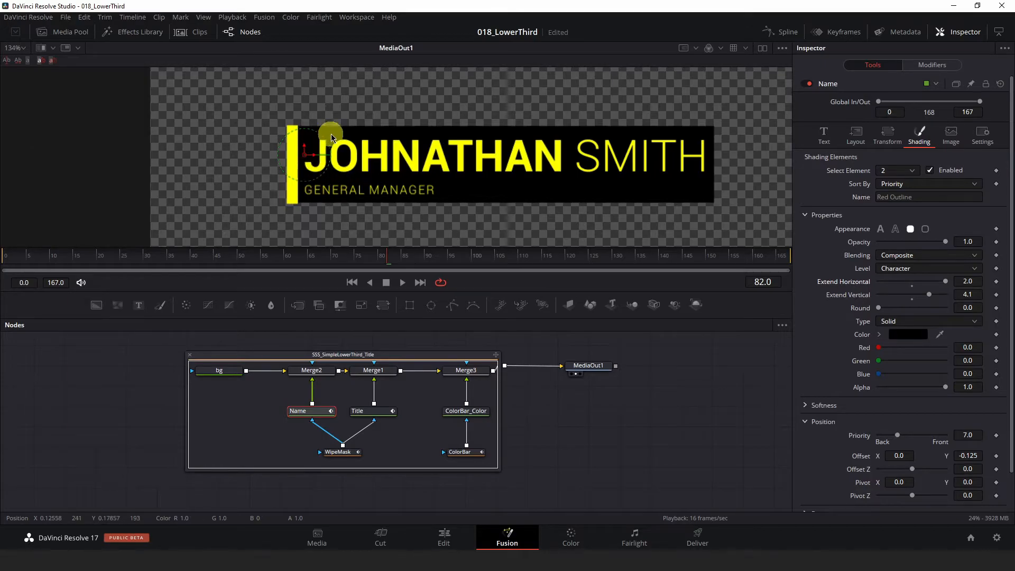
# Step: Inspect the Position offset settings of the Name node's shading element 2 against the full background box
pyautogui.scroll(-2, 433, 150)
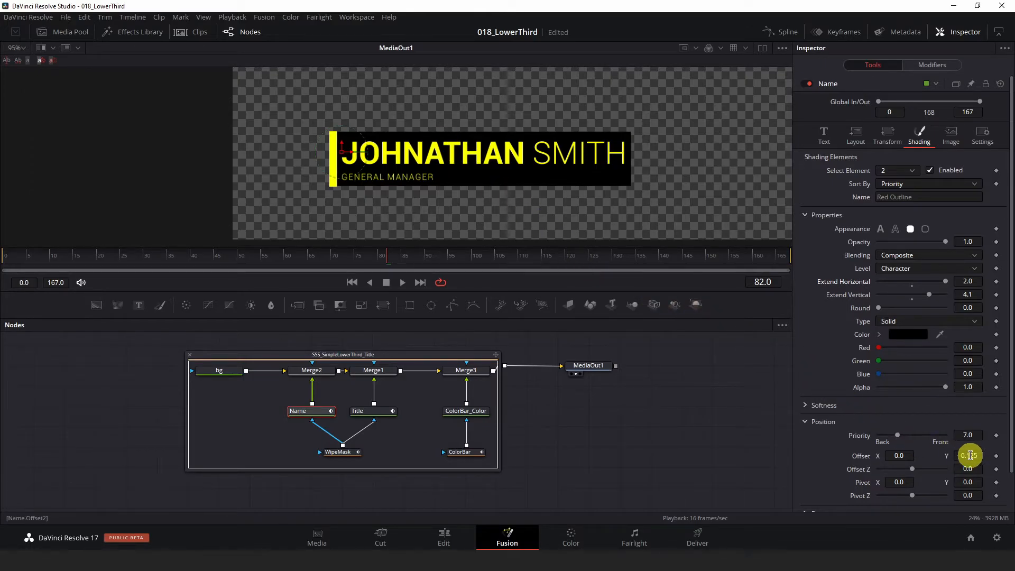
pyautogui.scroll(-2, 946, 453)
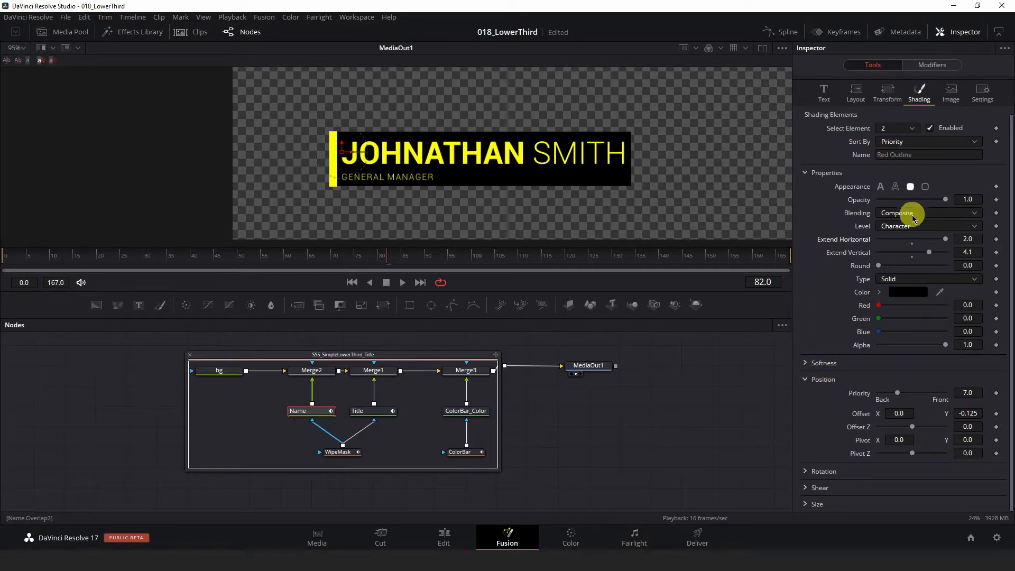
pyautogui.moveTo(965, 413)
pyautogui.mouseDown()
pyautogui.moveTo(974, 411)
pyautogui.moveTo(949, 412)
pyautogui.moveTo(974, 410)
pyautogui.moveTo(893, 414)
pyautogui.moveTo(965, 410)
pyautogui.mouseUp()
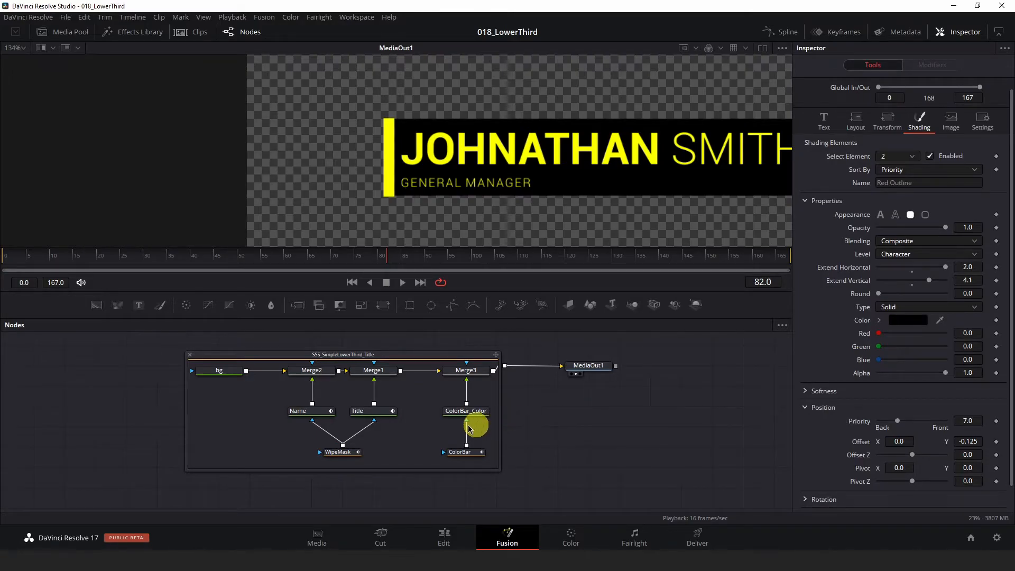
# Step: Inspect the Title node's Layout settings and the modifier options available for its Center
pyautogui.click(367, 415)
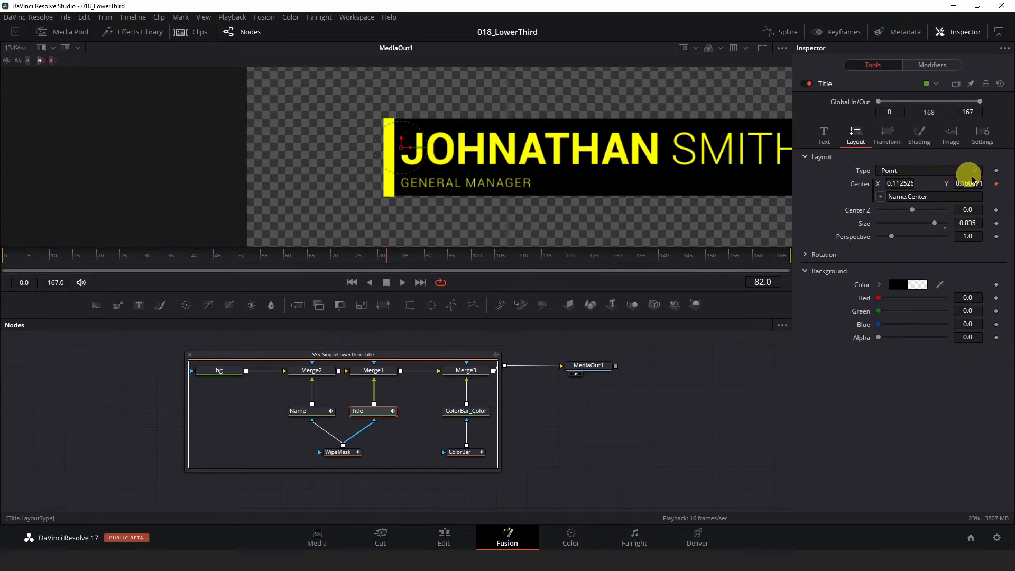
pyautogui.click(996, 184)
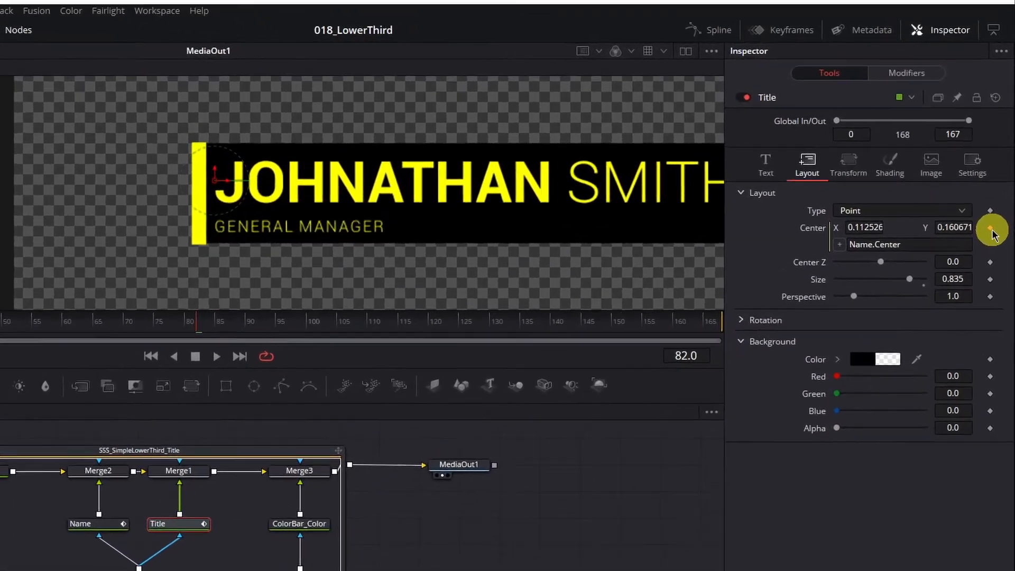
pyautogui.rightClick(992, 233)
pyautogui.moveTo(977, 303)
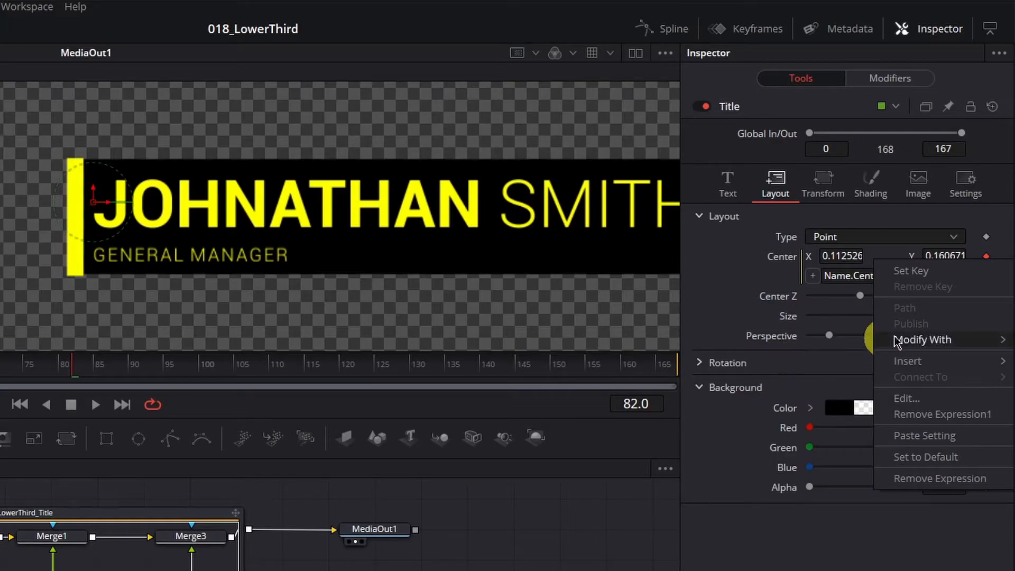
pyautogui.click(721, 304)
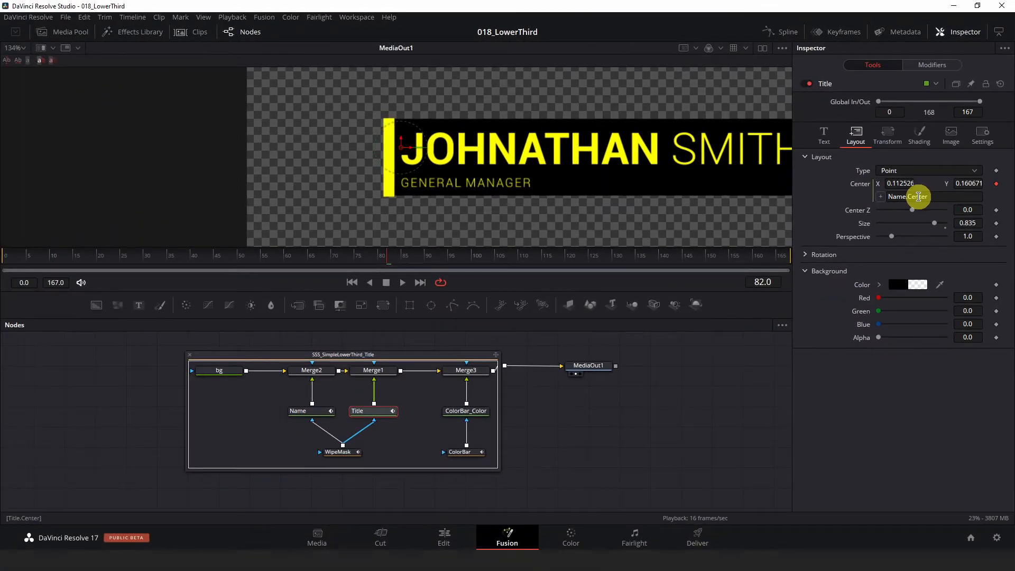
# Step: Examine both parts of the Name.Center expression on the Title node's Center, leaving it as it is
pyautogui.doubleClick(906, 197)
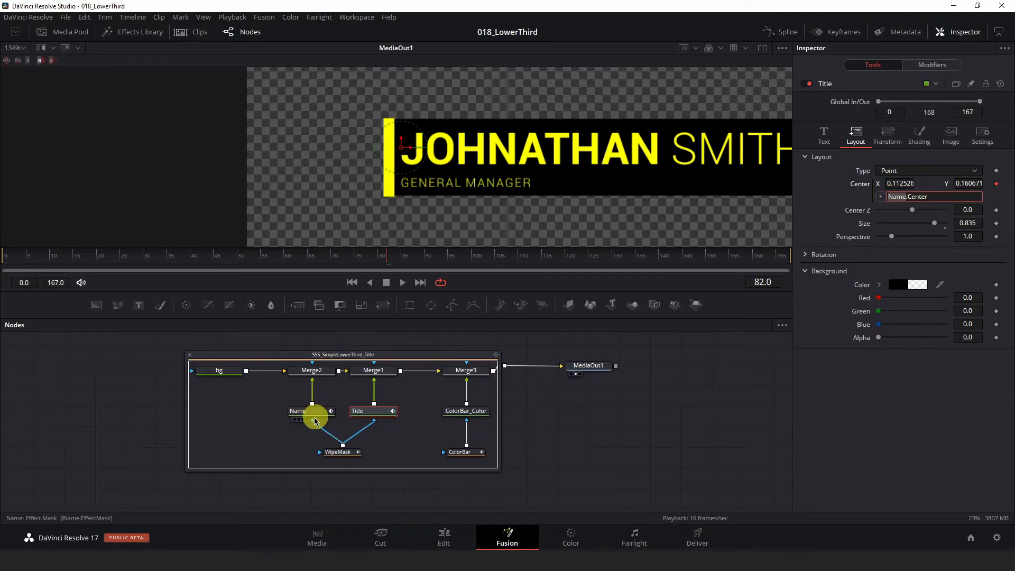
pyautogui.click(925, 197)
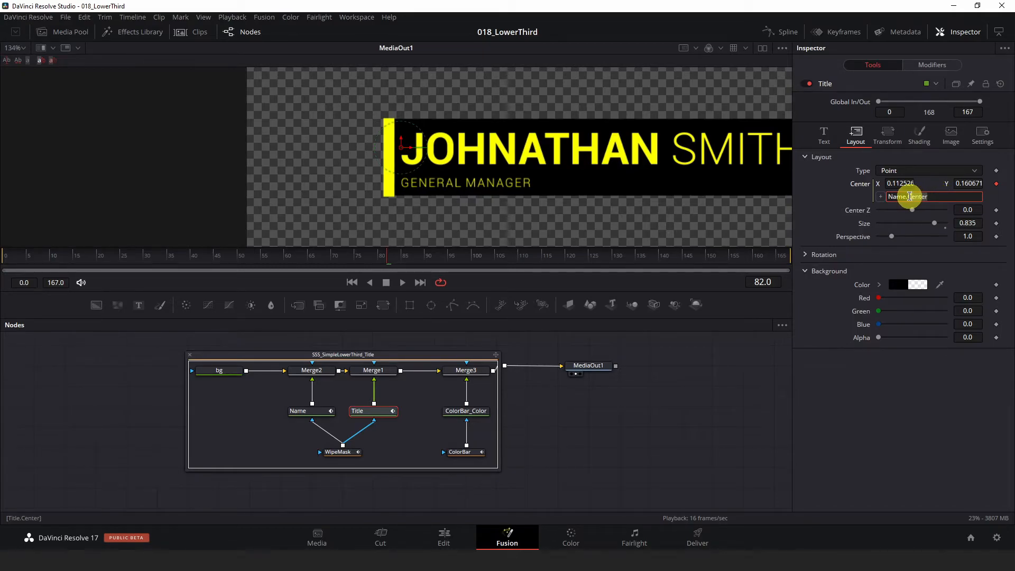
pyautogui.moveTo(907, 196); pyautogui.dragTo(912, 196)
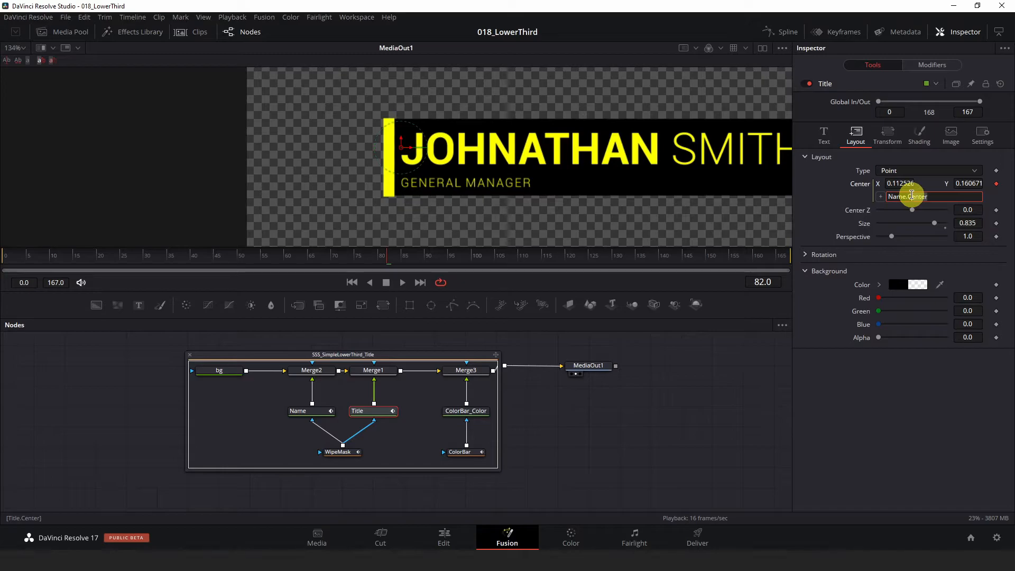
pyautogui.click(817, 200)
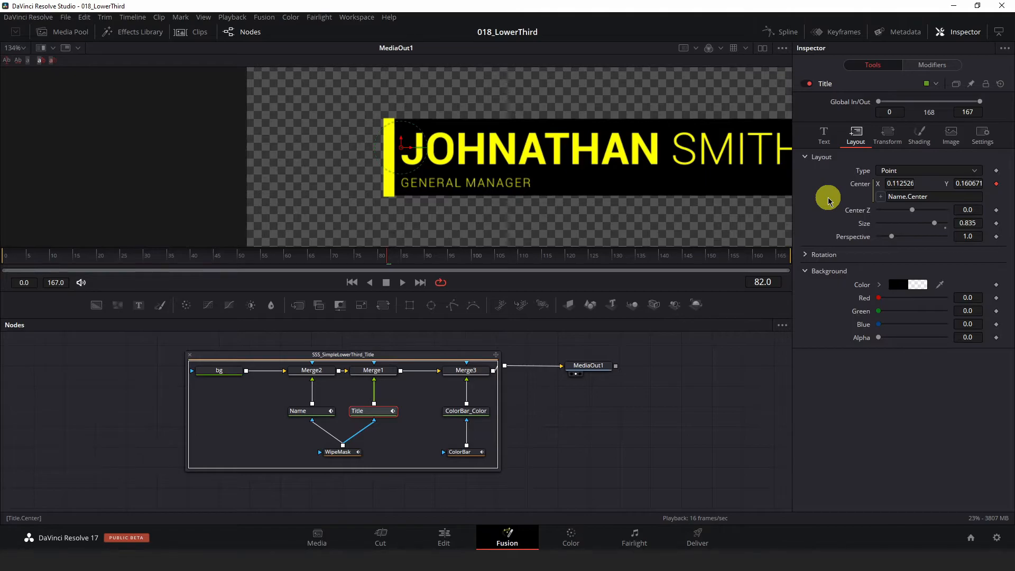
# Step: Try moving the Name node's text in the viewer to check its link with the Title, and undo the move
pyautogui.click(308, 417)
pyautogui.moveTo(402, 149)
pyautogui.mouseDown()
pyautogui.moveTo(414, 137)
pyautogui.moveTo(407, 157)
pyautogui.mouseUp()
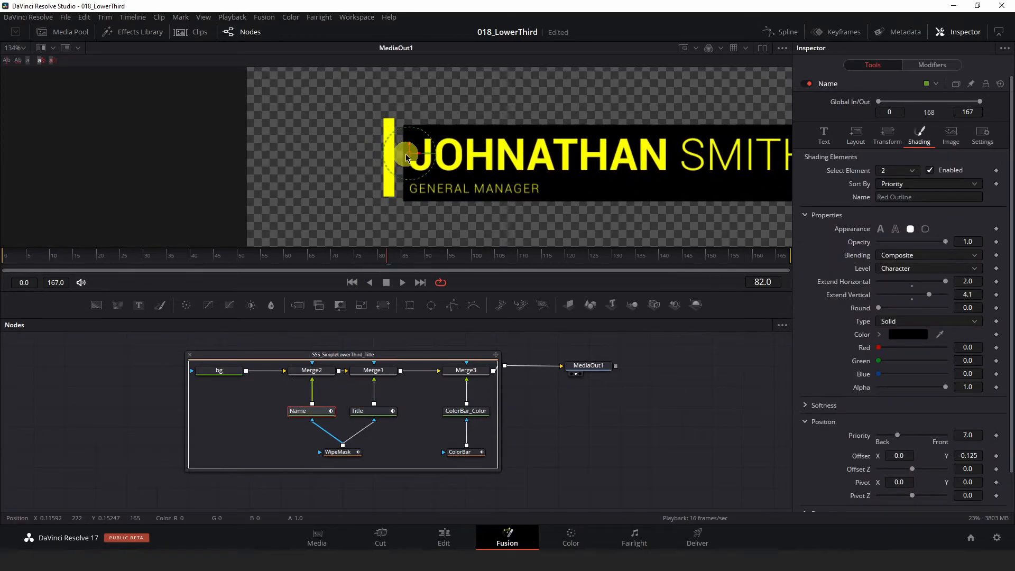
pyautogui.hotkey('ctrl', 'z')
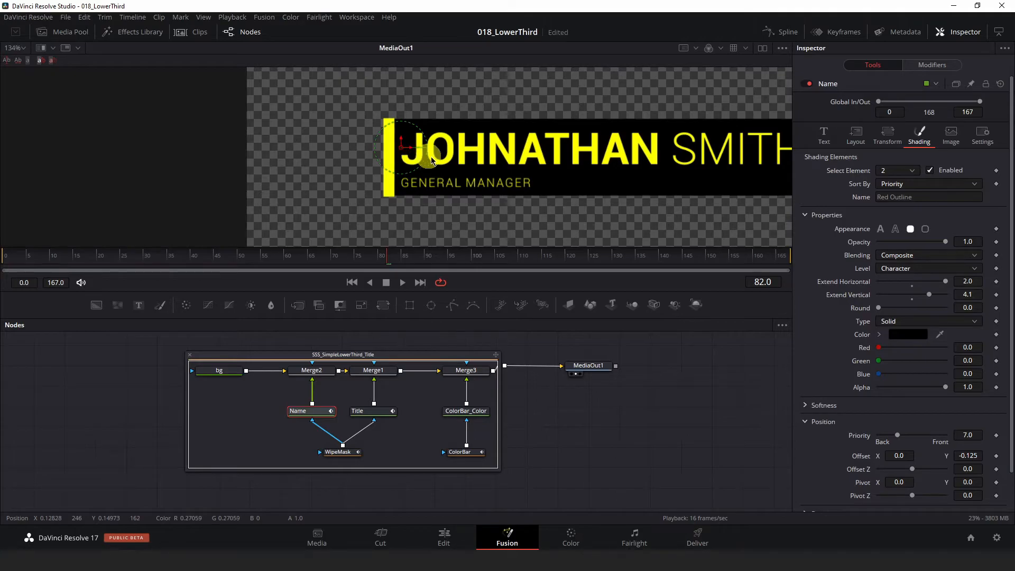
# Step: Set the Merge1 node's Center Y to 0.5, and lower it to 0.459 to place the job title beneath the name
pyautogui.moveTo(637, 152); pyautogui.dragTo(533, 158)
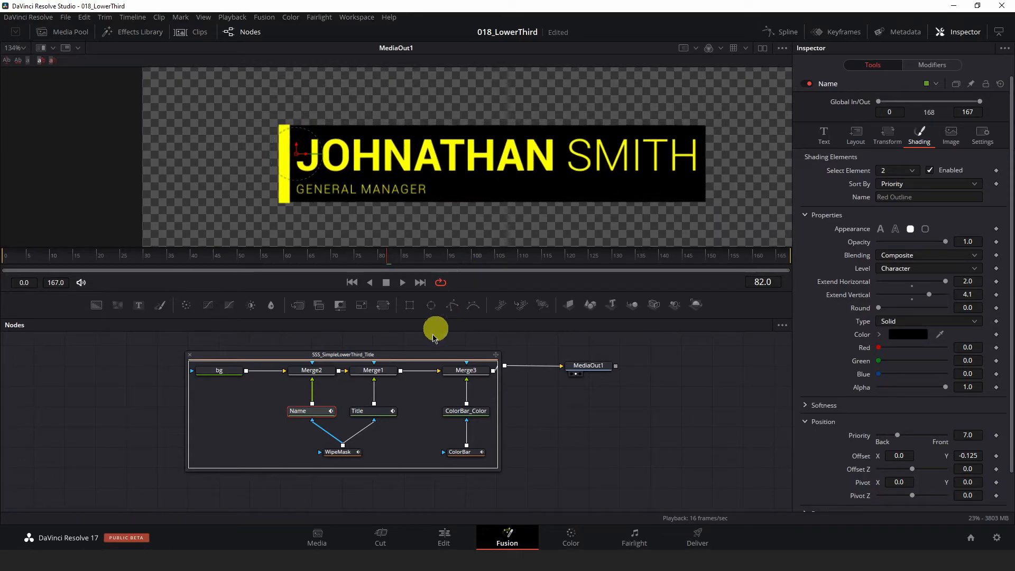
pyautogui.click(373, 369)
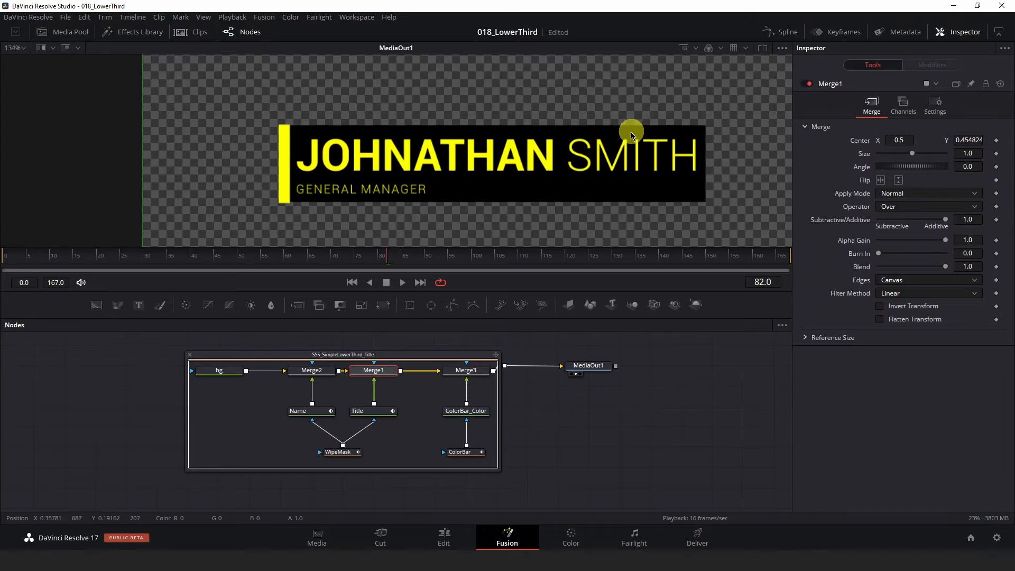
pyautogui.scroll(-5, 459, 218)
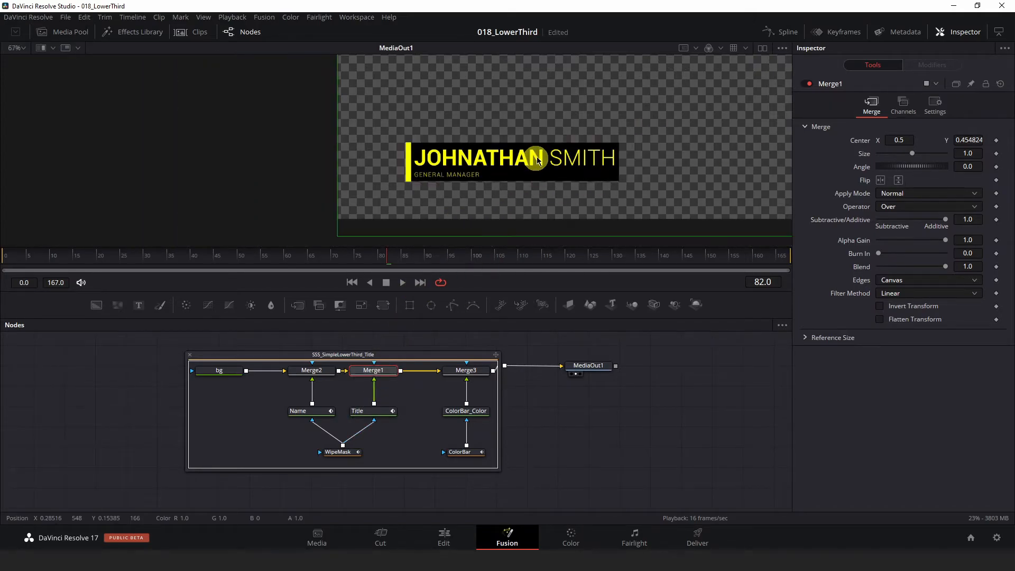
pyautogui.moveTo(492, 158); pyautogui.dragTo(518, 137)
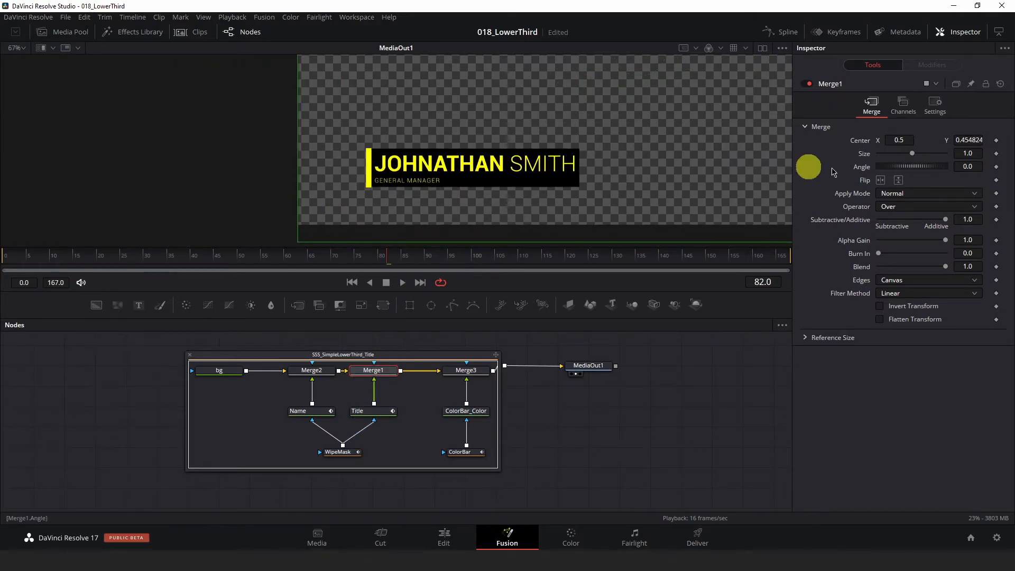
pyautogui.click(974, 140)
pyautogui.write('0.5')
pyautogui.press('Tab')
pyautogui.scroll(5, 362, 156)
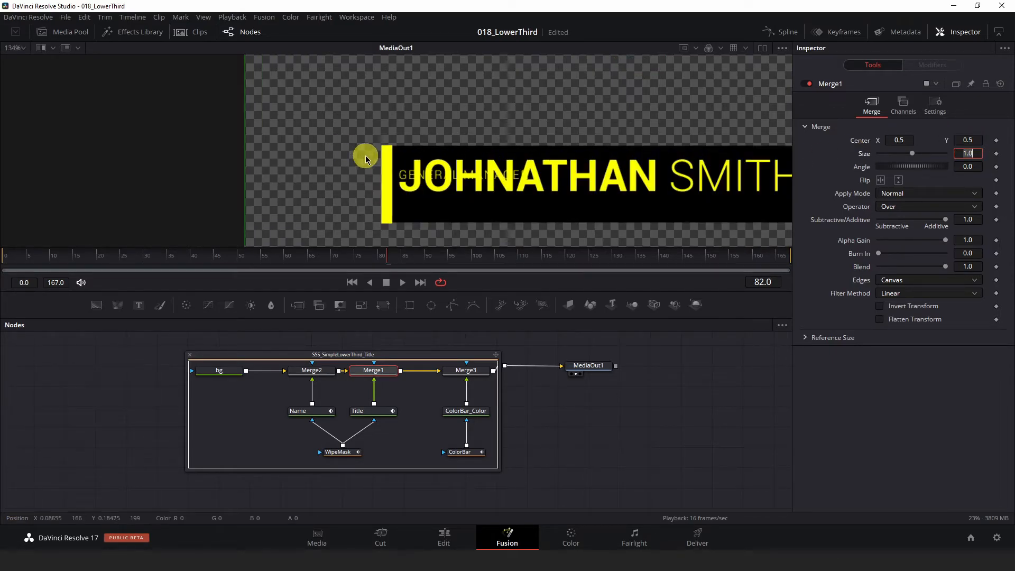
pyautogui.moveTo(457, 179); pyautogui.dragTo(370, 168)
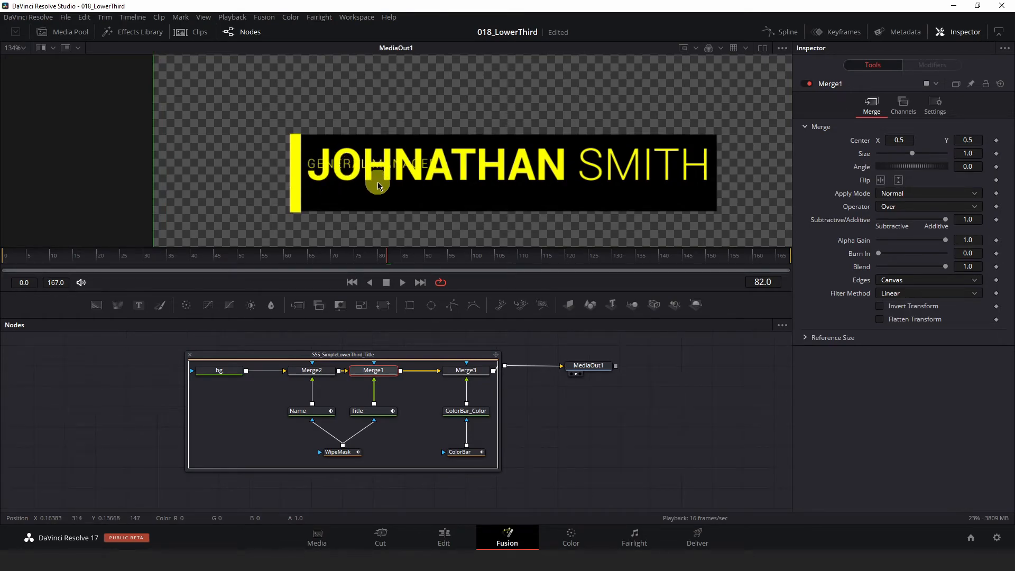
pyautogui.moveTo(964, 139); pyautogui.dragTo(941, 141)
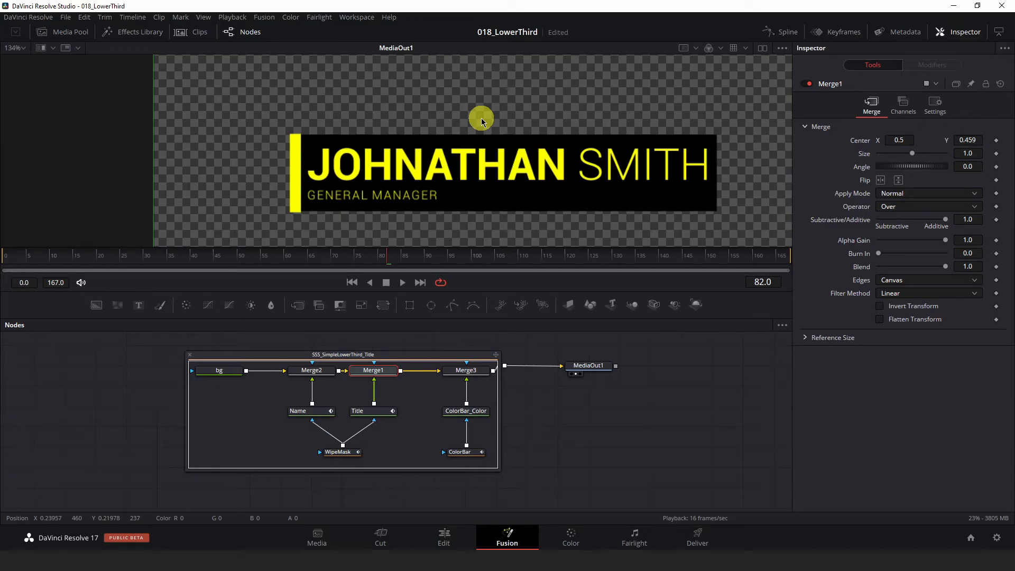
# Step: Try shifting the Name node's text upward in the viewer
pyautogui.click(304, 411)
pyautogui.moveTo(309, 166); pyautogui.dragTo(314, 141)
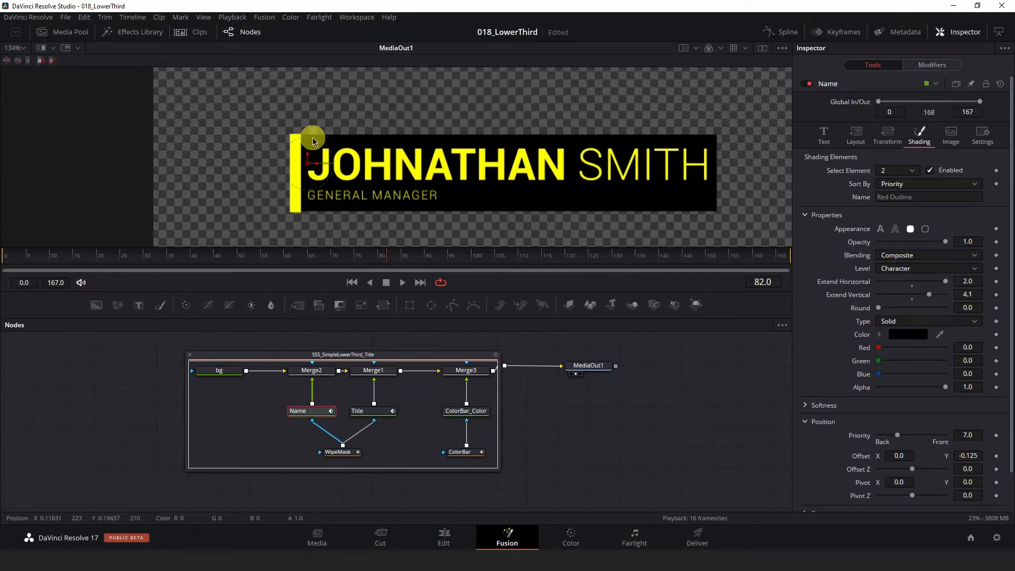
# Step: Examine the WipeMask node's controls and its rectangle outline around the lower third in the full frame
pyautogui.click(339, 453)
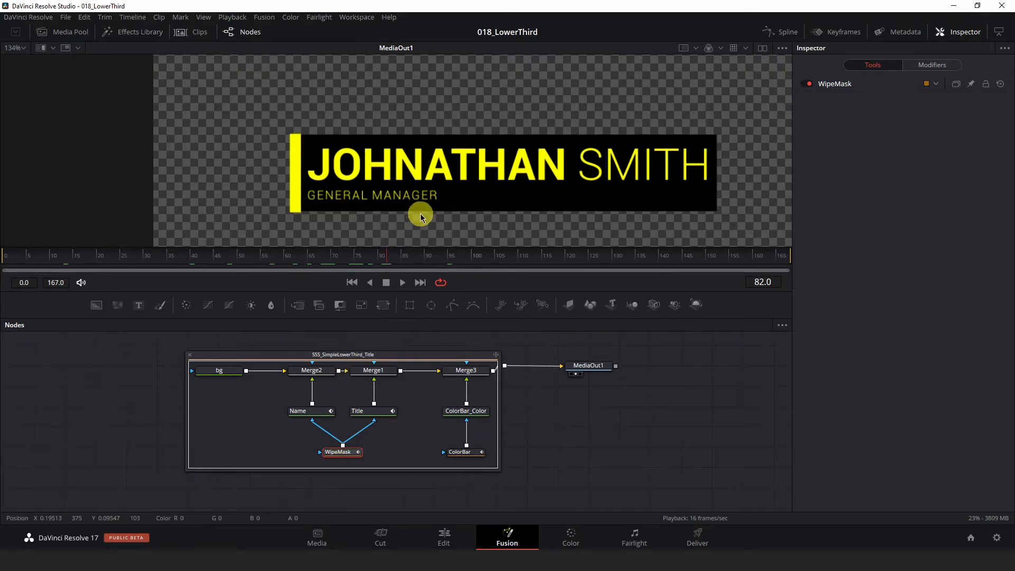
pyautogui.scroll(-3, 419, 211)
pyautogui.click(831, 86)
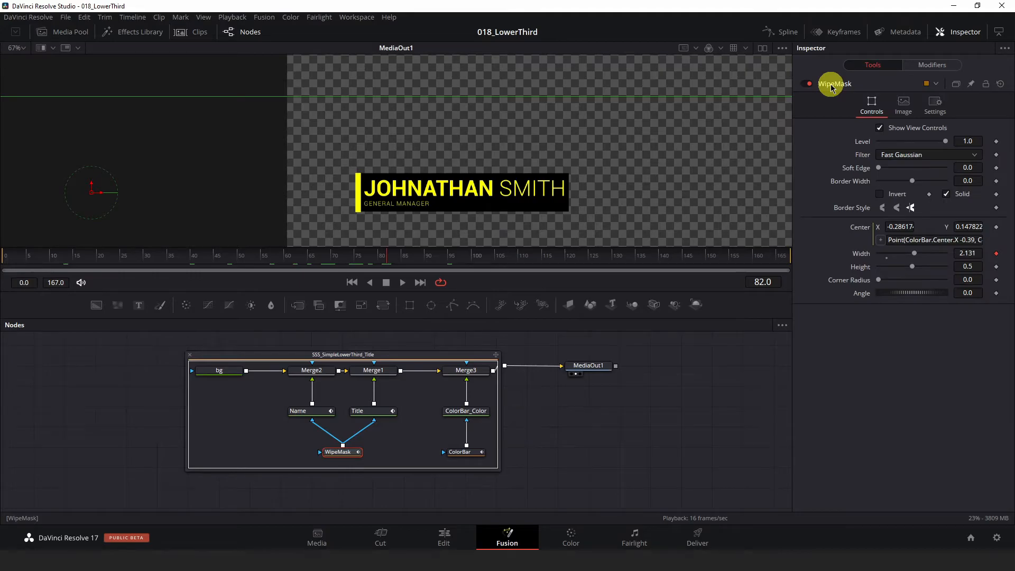
pyautogui.scroll(-1, 632, 187)
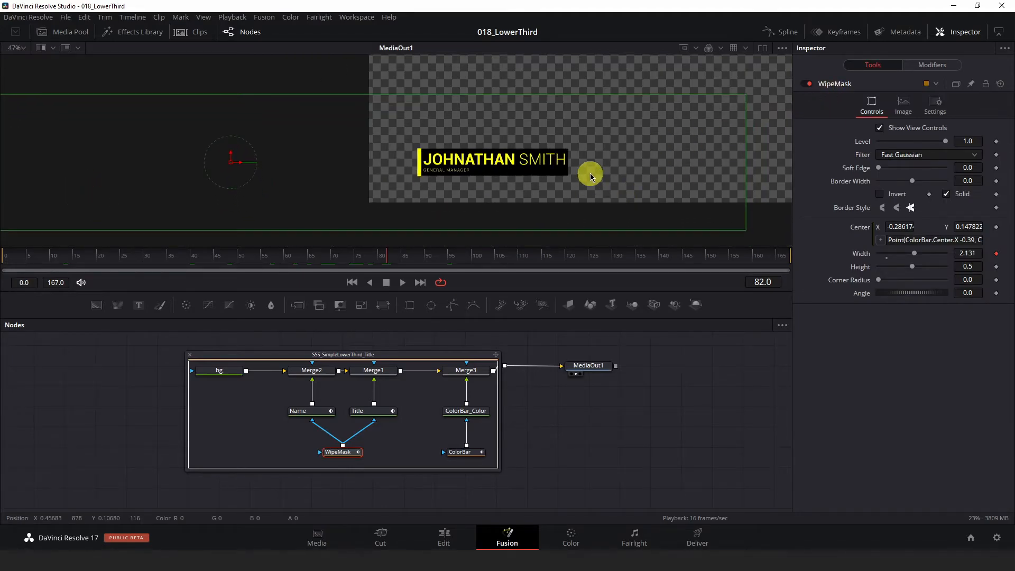
pyautogui.scroll(-1, 599, 182)
pyautogui.scroll(-1, 599, 182)
pyautogui.scroll(1, 593, 183)
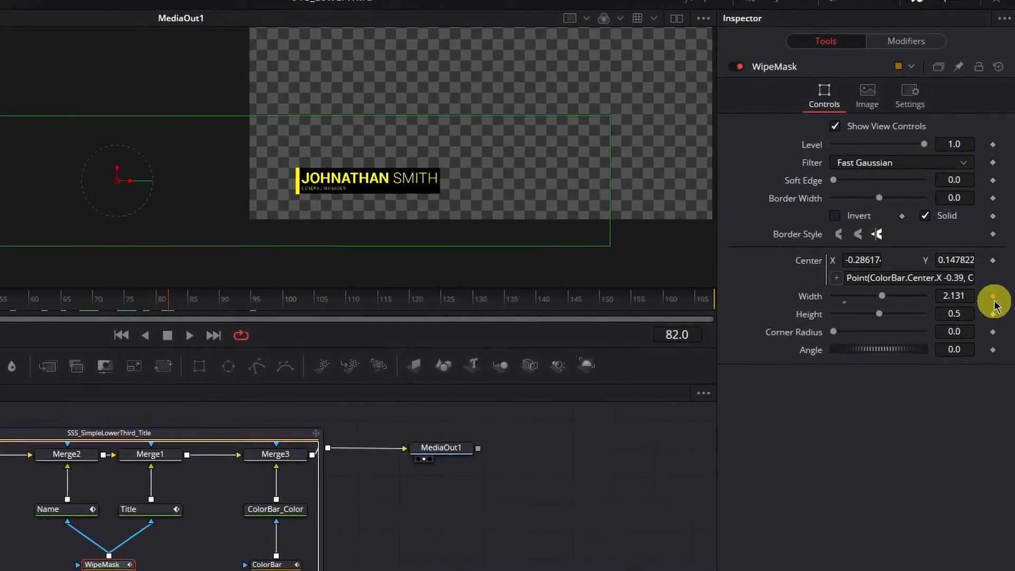
# Step: Inspect the modifier options for the WipeMask node's Width and view its Anim Curves settings
pyautogui.rightClick(996, 254)
pyautogui.moveTo(965, 402)
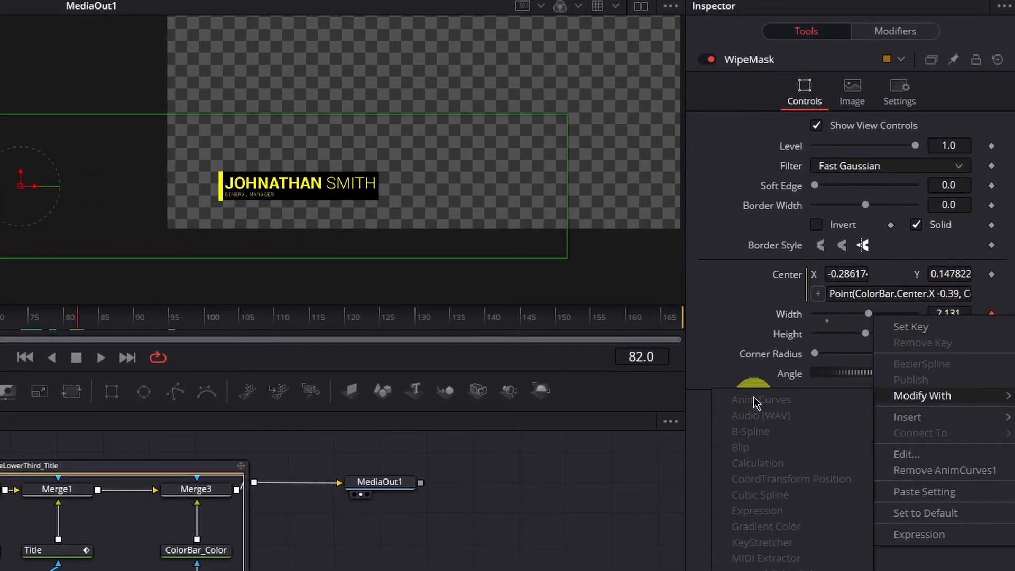
pyautogui.click(725, 170)
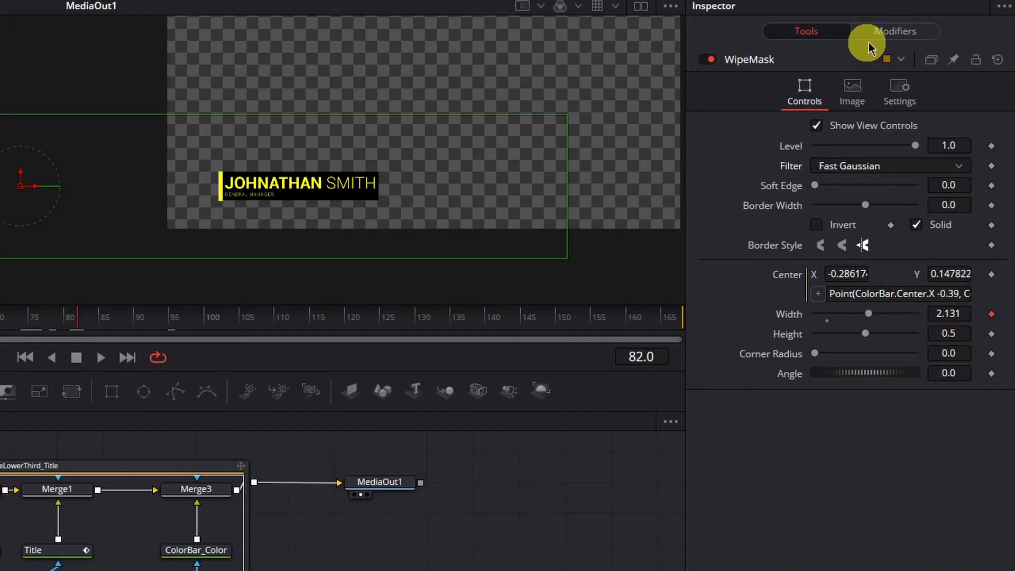
pyautogui.click(879, 33)
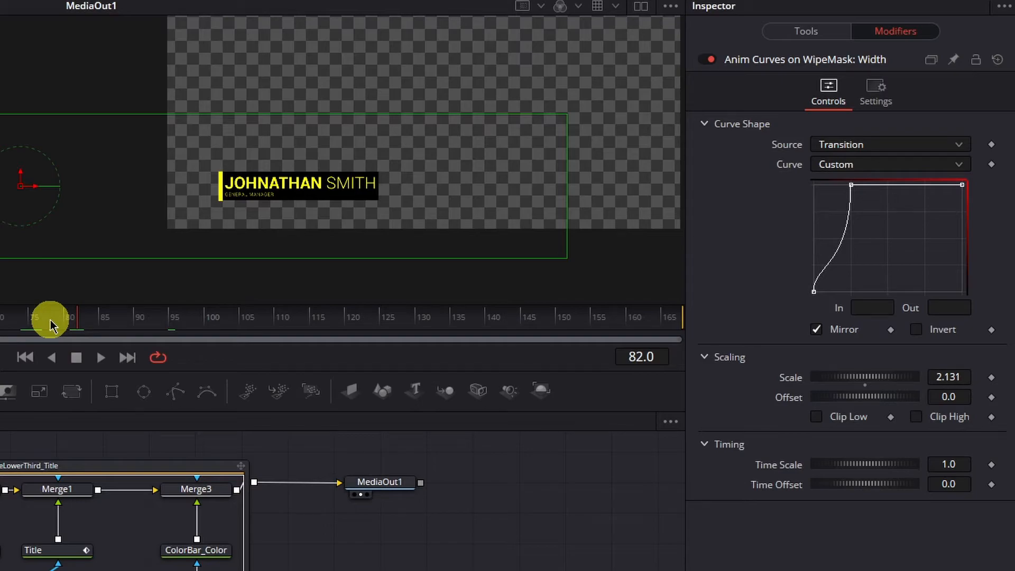
# Step: Scrub the timeline from frame 0 through frame 72 to frame 162 to examine the WipeMask's reveal and exit animation
pyautogui.moveTo(38, 319); pyautogui.dragTo(0, 319)
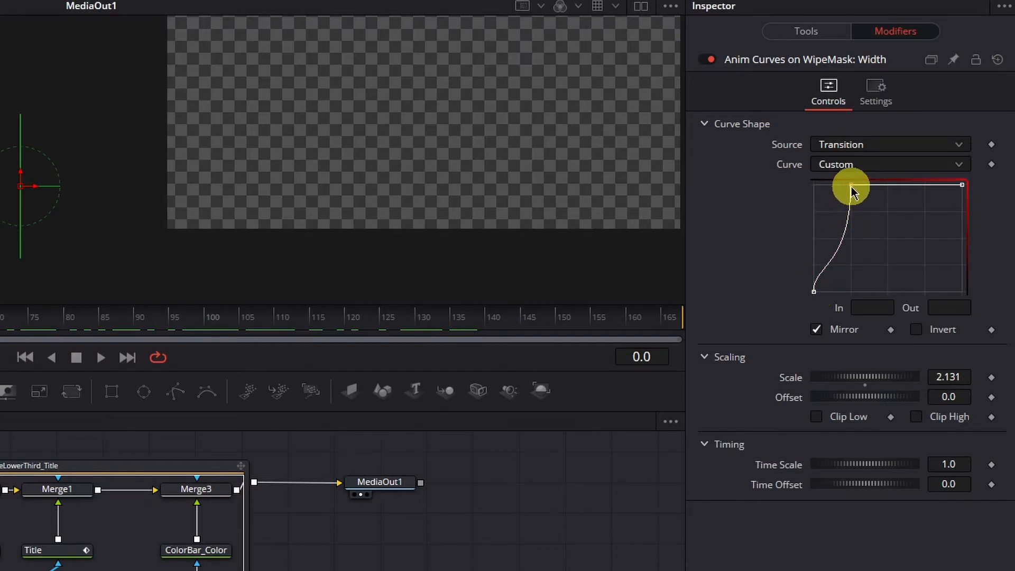
pyautogui.moveTo(178, 276); pyautogui.dragTo(342, 258)
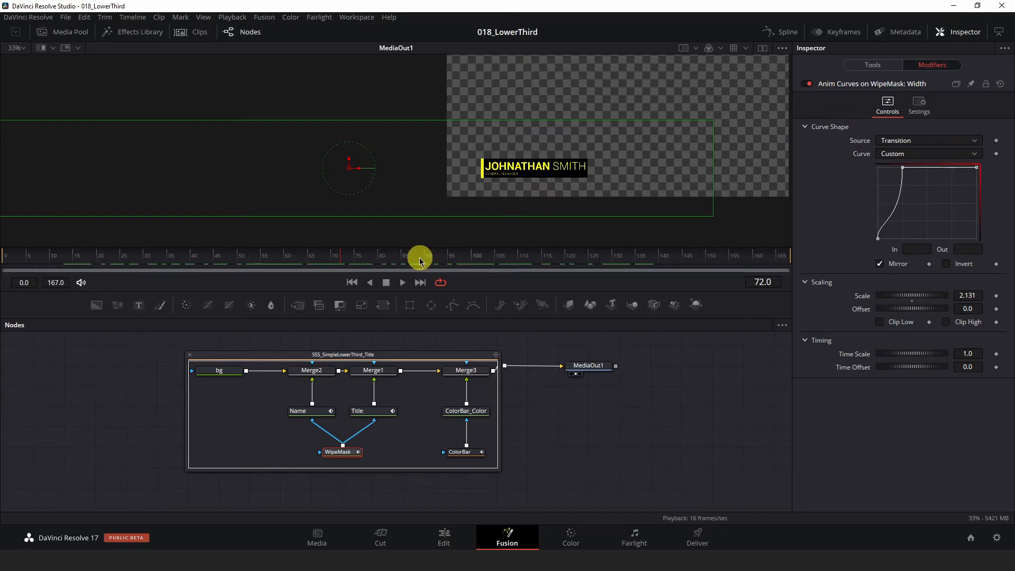
pyautogui.moveTo(388, 261); pyautogui.dragTo(764, 262)
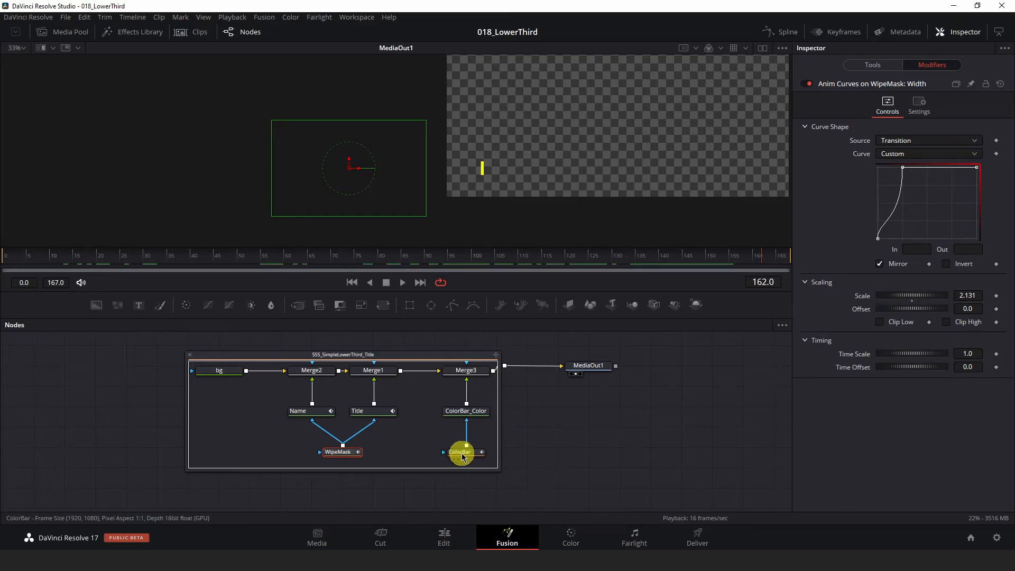
# Step: Inspect the ColorBar node's controls, the modifier options for its Height, and the Height's Anim Curves settings
pyautogui.click(460, 453)
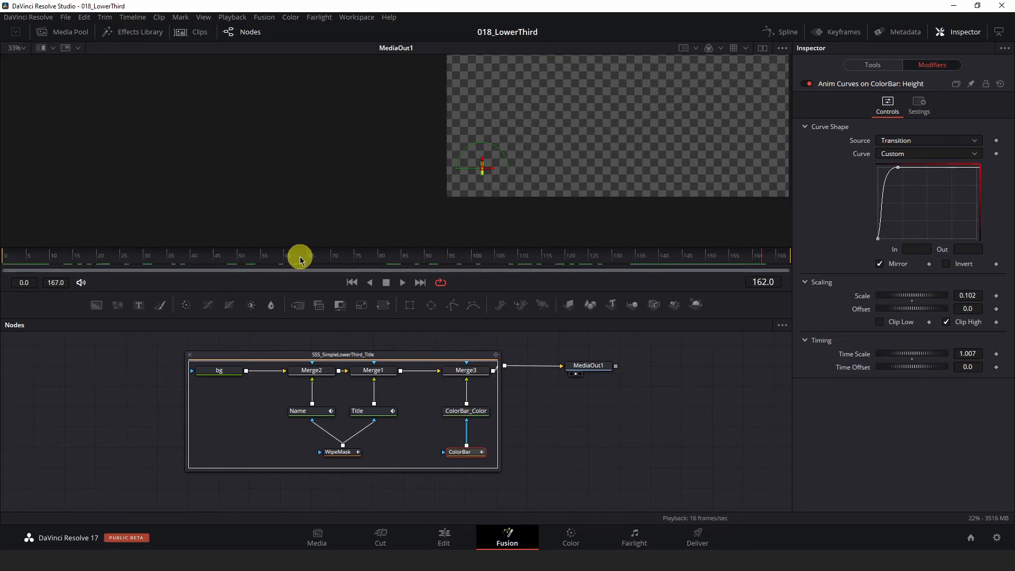
pyautogui.click(875, 64)
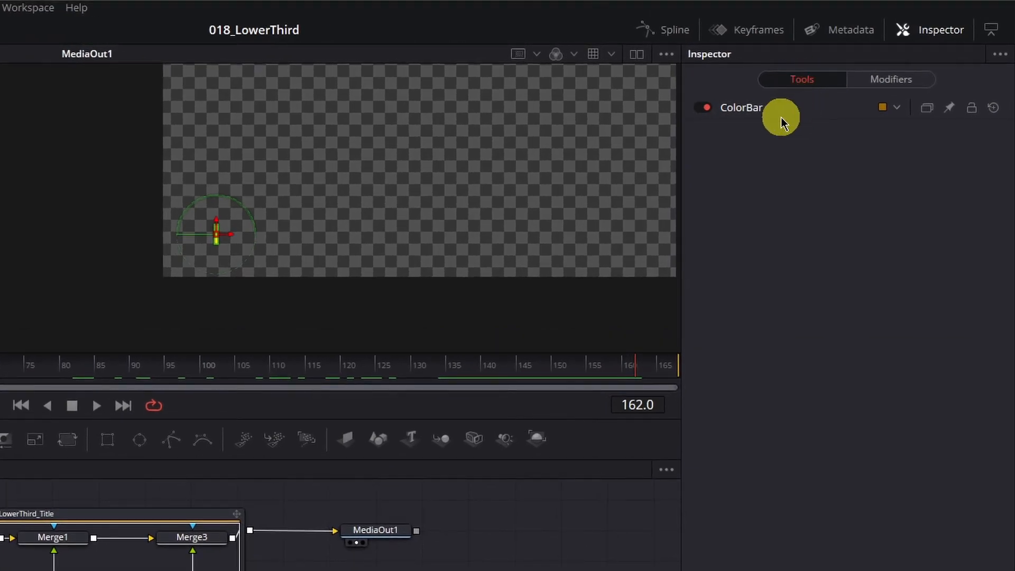
pyautogui.click(781, 117)
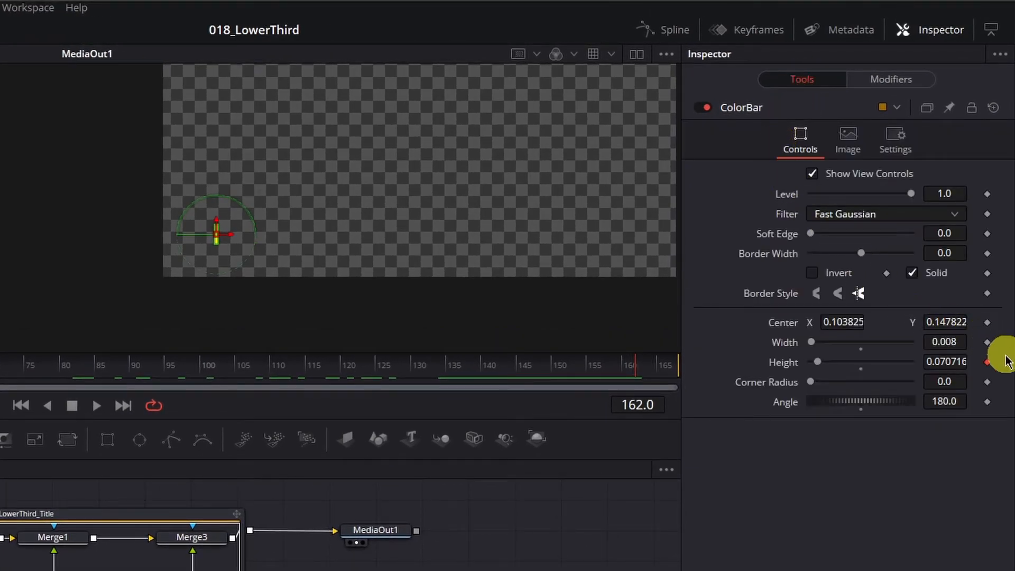
pyautogui.rightClick(987, 365)
pyautogui.moveTo(939, 447)
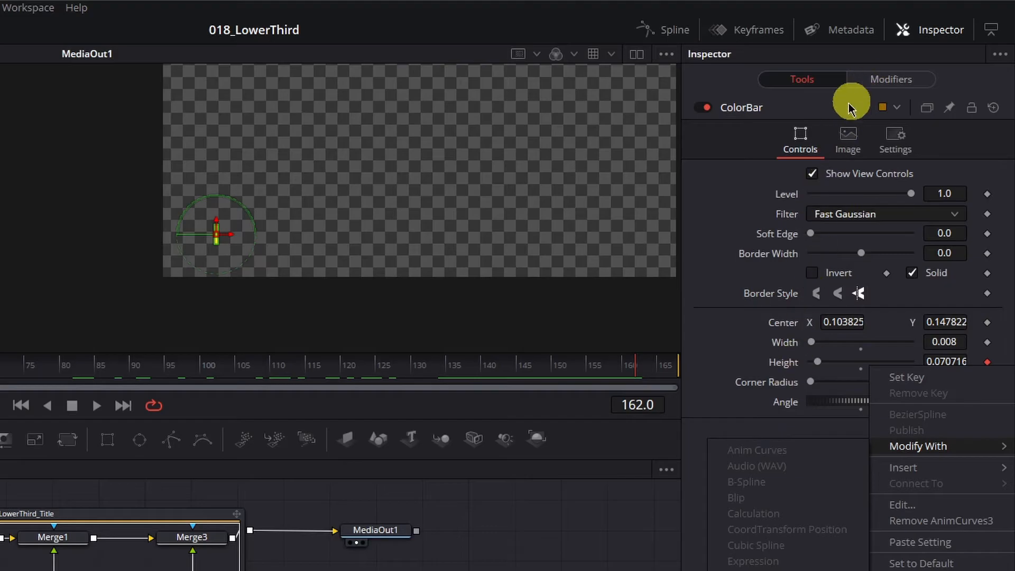
pyautogui.click(710, 207)
pyautogui.click(893, 79)
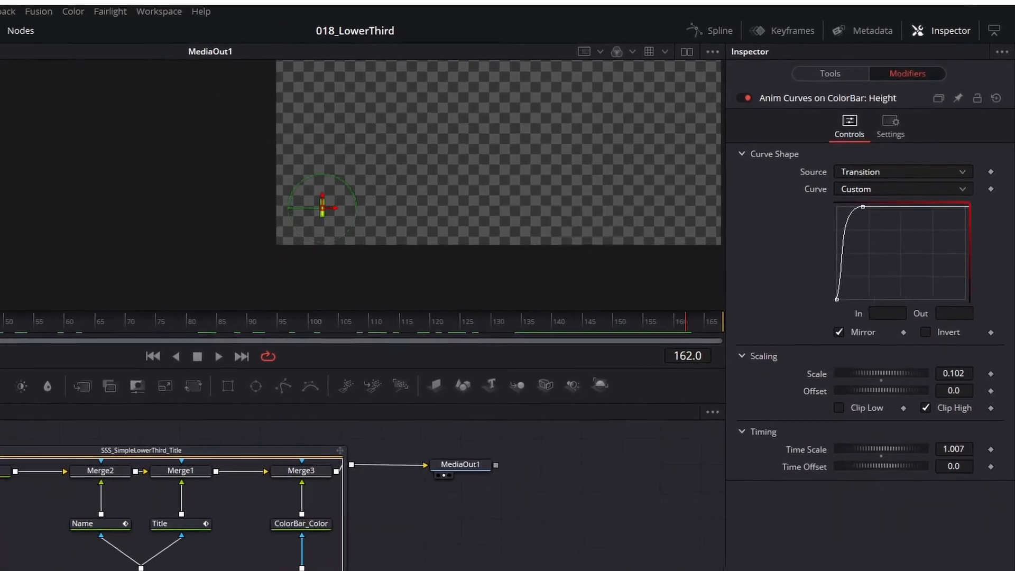
# Step: Scrub from the first frame through frame 167, including a close-up of the color bar, to examine its height animation at both ends
pyautogui.moveTo(71, 274); pyautogui.dragTo(1, 265)
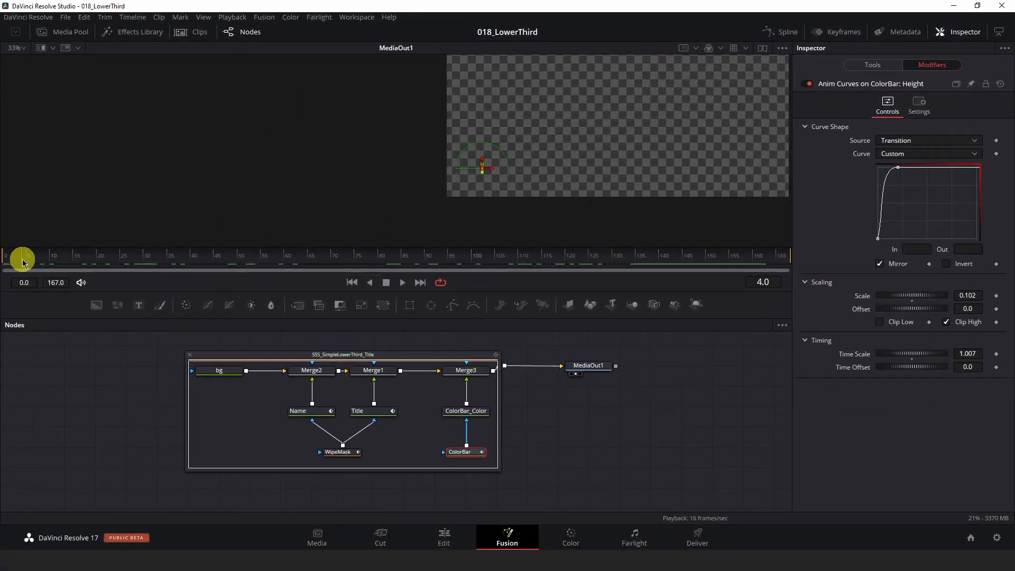
pyautogui.moveTo(45, 262); pyautogui.dragTo(711, 254)
pyautogui.scroll(5, 476, 163)
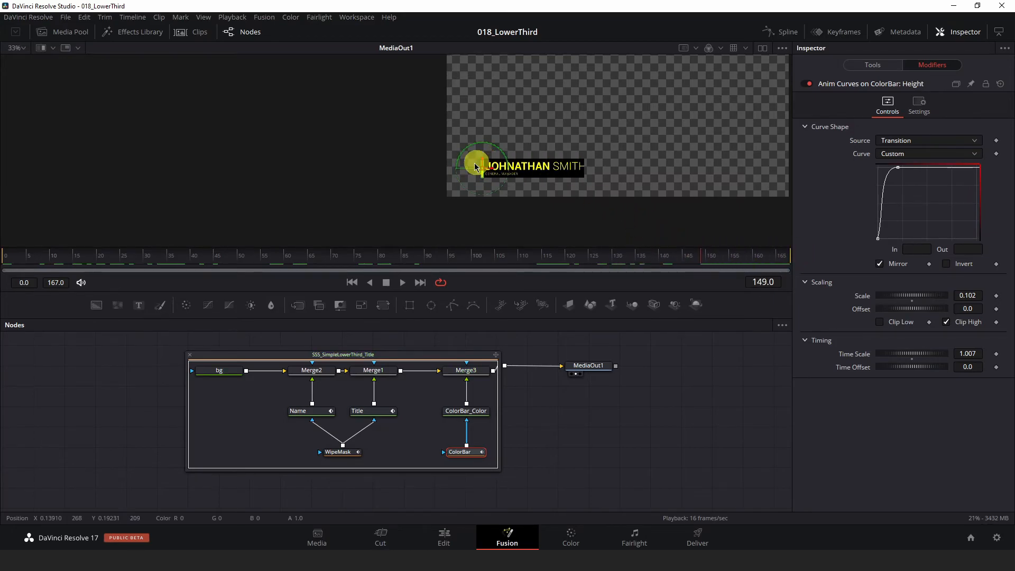
pyautogui.scroll(3, 512, 212)
pyautogui.moveTo(301, 258); pyautogui.dragTo(16, 268)
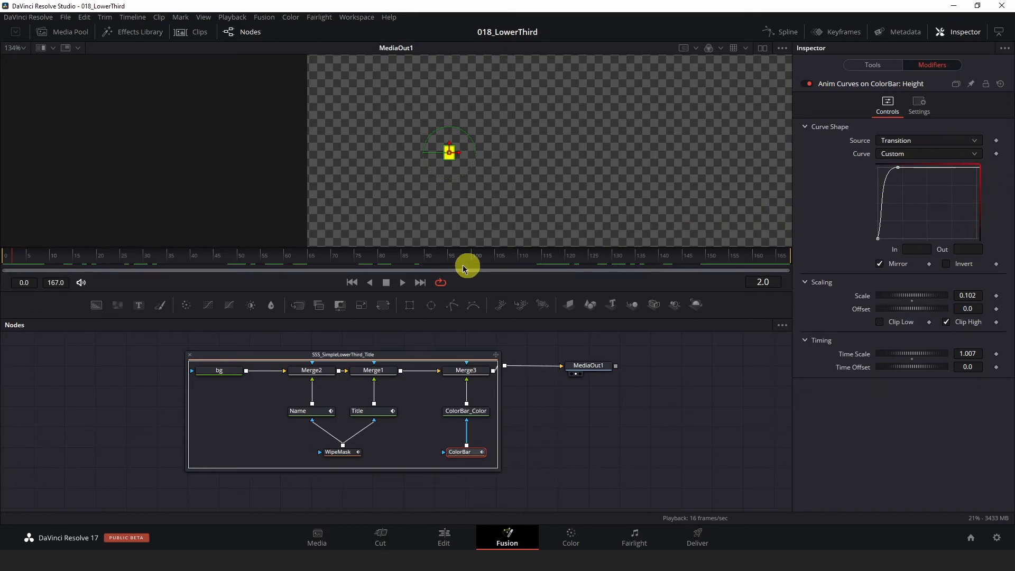
pyautogui.click(273, 259)
pyautogui.moveTo(274, 259); pyautogui.dragTo(85, 265)
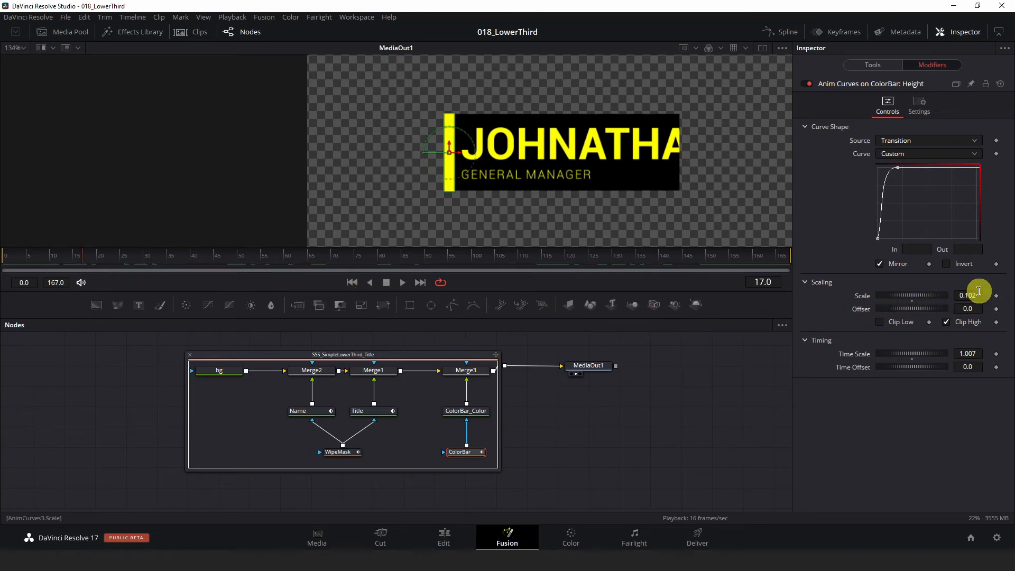
pyautogui.moveTo(173, 256); pyautogui.dragTo(787, 259)
pyautogui.click(539, 446)
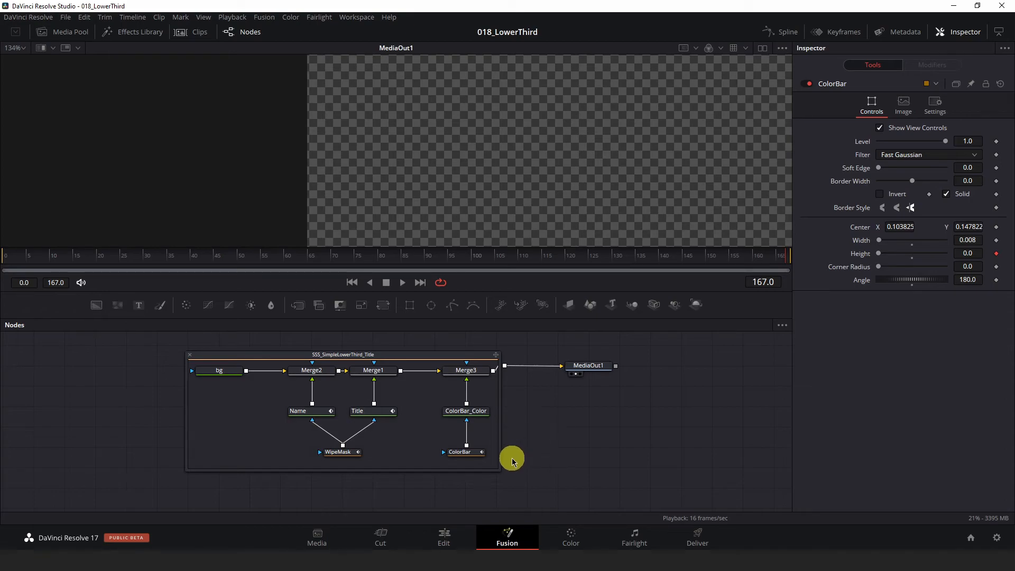
# Step: Place the Fusion Composition from the media pool at the start of Video 1 on the Edit page and close the Hypertext Compositor window
pyautogui.click(444, 539)
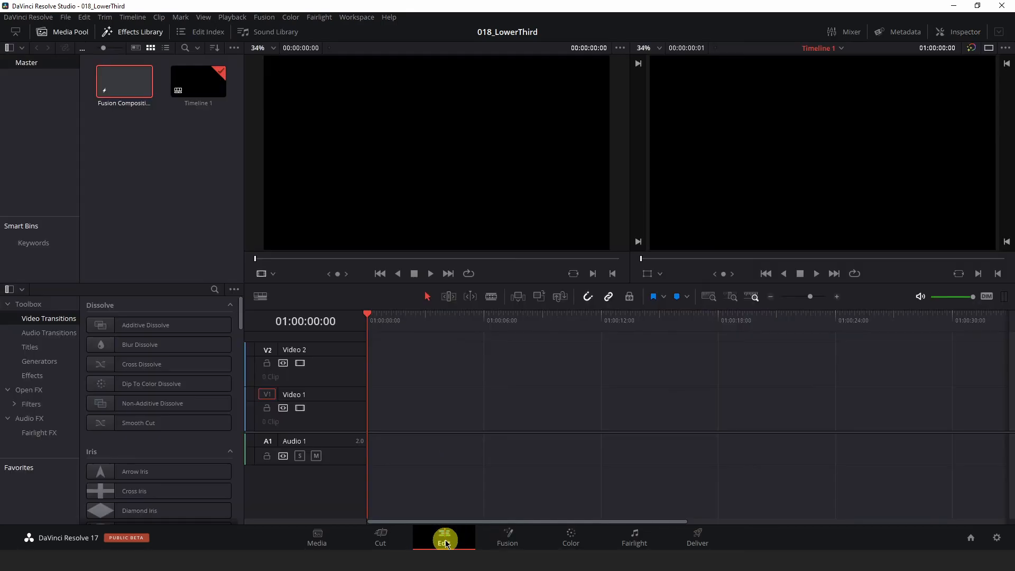
pyautogui.moveTo(113, 84); pyautogui.dragTo(373, 407)
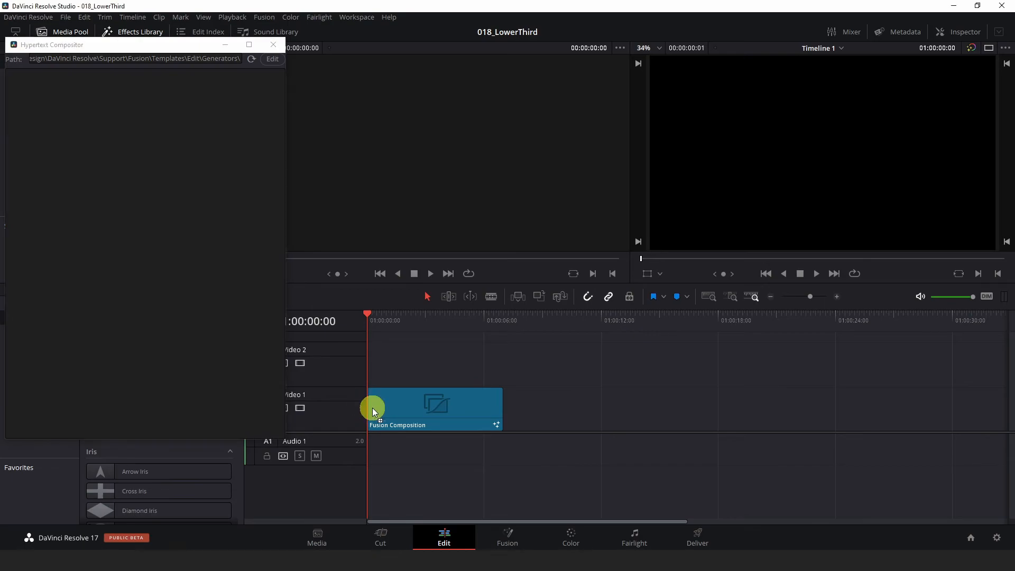
pyautogui.click(271, 88)
pyautogui.click(273, 45)
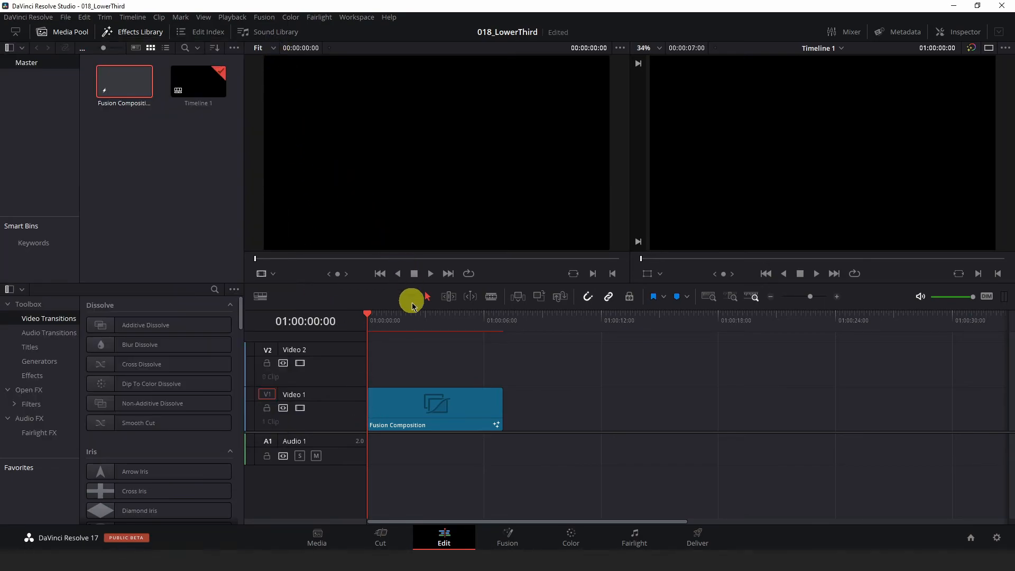
# Step: Preview the lower third up close in the timeline viewer at 01:00:02:08
pyautogui.click(410, 321)
pyautogui.moveTo(410, 322)
pyautogui.mouseDown()
pyautogui.moveTo(380, 322)
pyautogui.moveTo(497, 321)
pyautogui.moveTo(398, 321)
pyautogui.moveTo(393, 331)
pyautogui.moveTo(412, 321)
pyautogui.mouseUp()
pyautogui.scroll(3, 793, 180)
pyautogui.scroll(1, 753, 204)
pyautogui.moveTo(759, 204); pyautogui.dragTo(838, 154)
pyautogui.scroll(6, 841, 180)
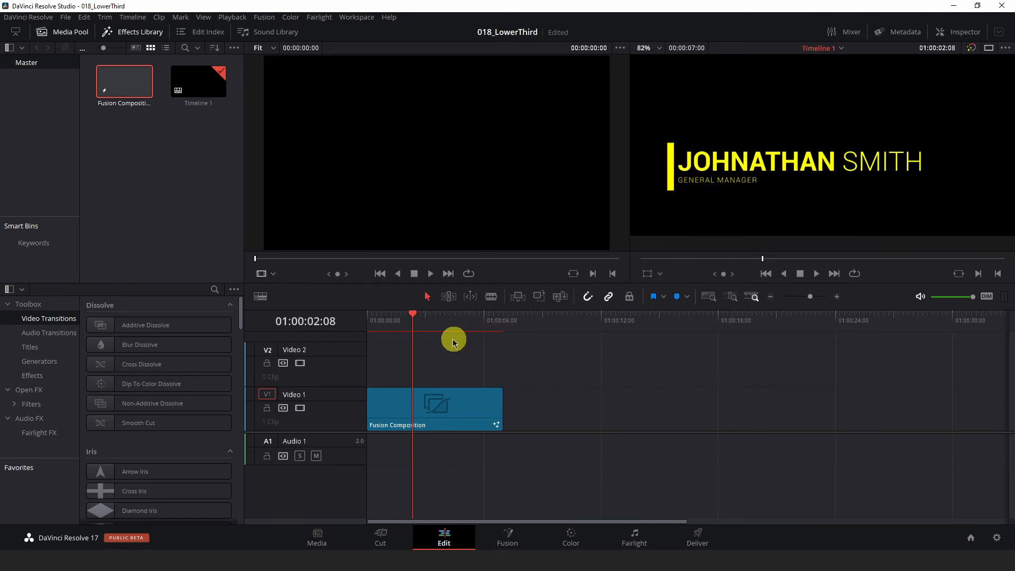
# Step: Extend the Fusion Composition clip to 12 seconds and scrub back from its end to 01:00:06:22 to check the exit animation
pyautogui.moveTo(499, 399); pyautogui.dragTo(596, 396)
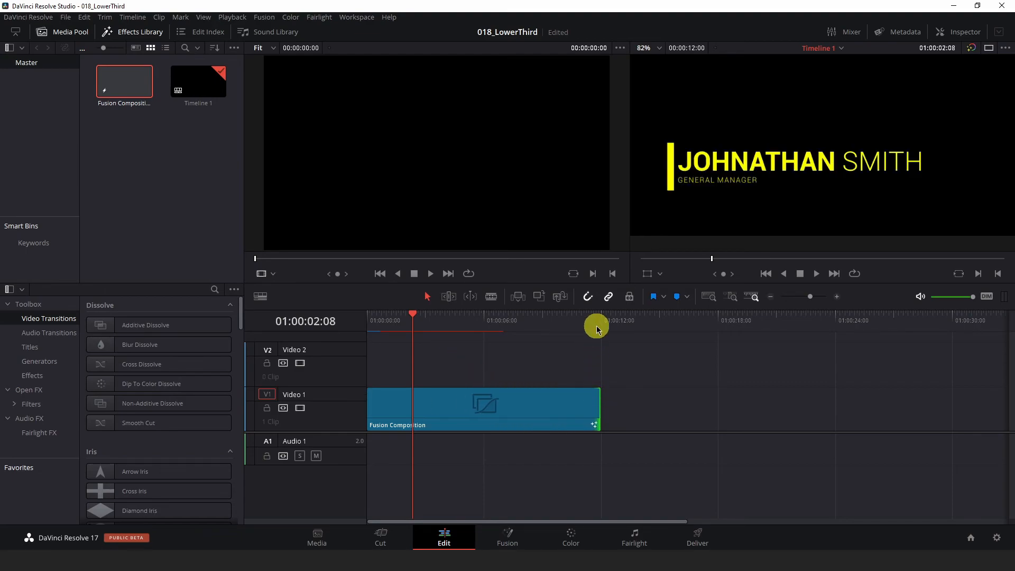
pyautogui.click(601, 321)
pyautogui.moveTo(601, 323); pyautogui.dragTo(548, 318)
pyautogui.click(469, 413)
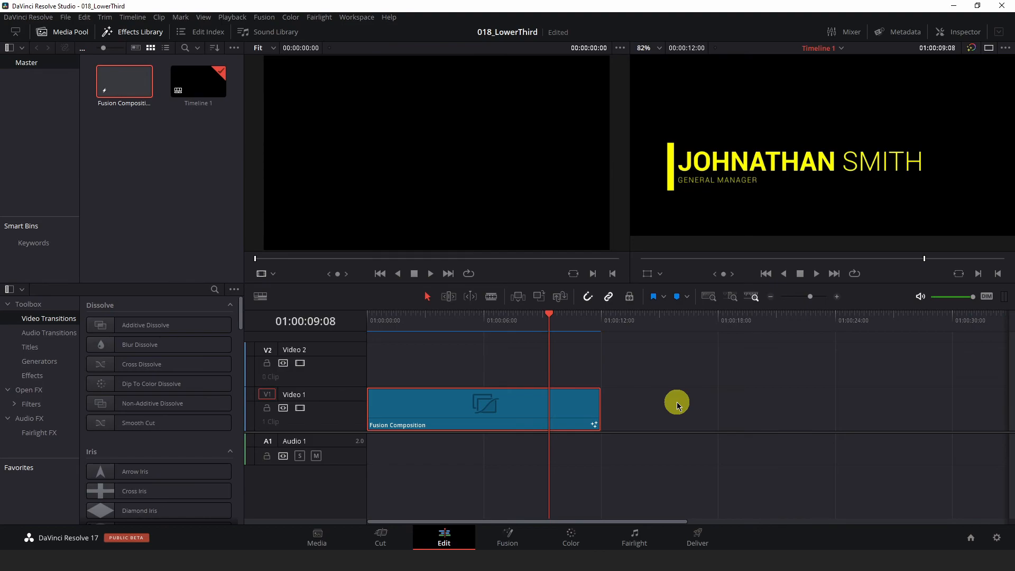
pyautogui.moveTo(552, 321); pyautogui.dragTo(503, 331)
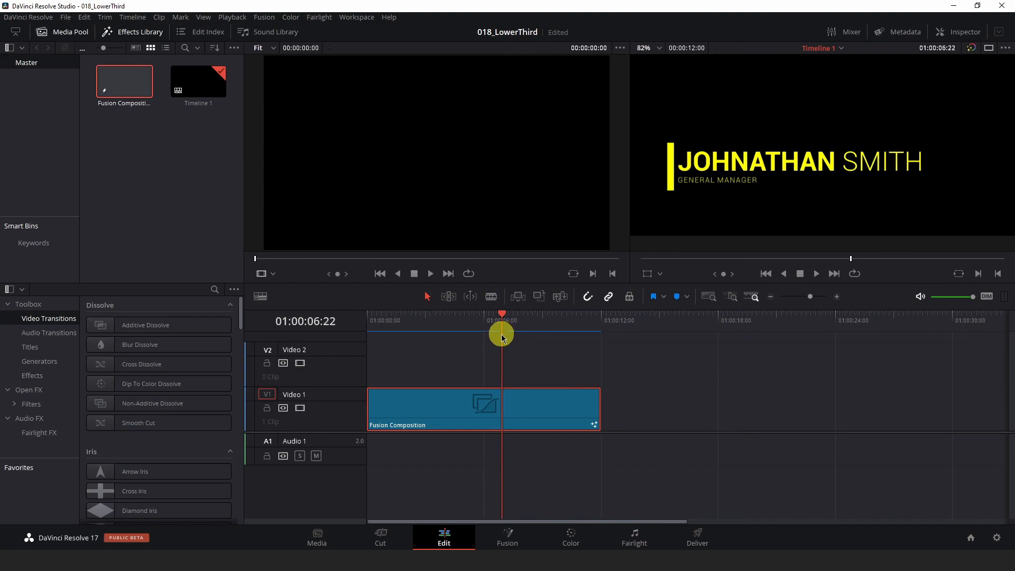
# Step: Open the extended Fusion Composition clip in the Fusion page and inspect the controls of the WipeMask and ColorBar nodes
pyautogui.rightClick(518, 410)
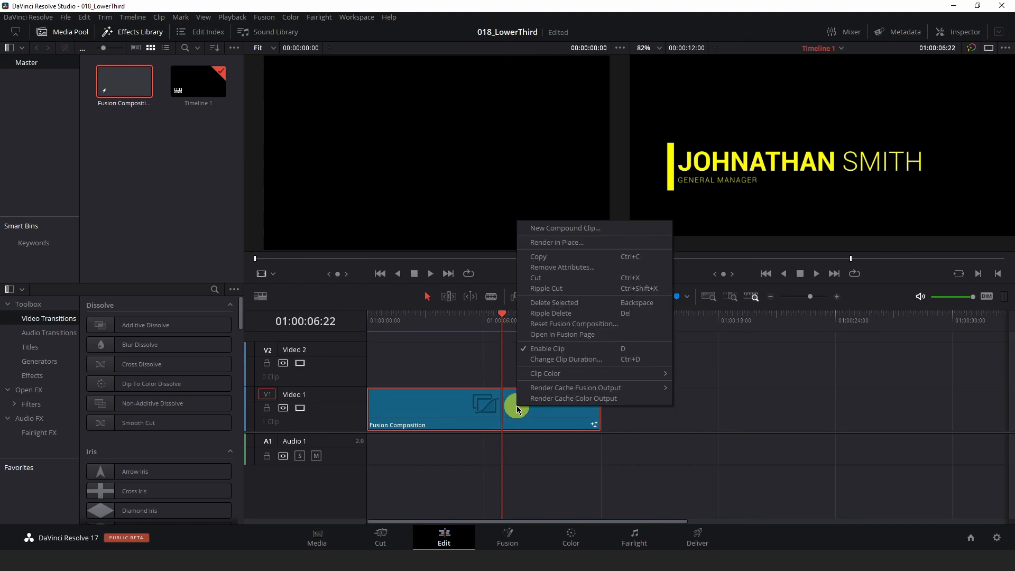
pyautogui.click(561, 335)
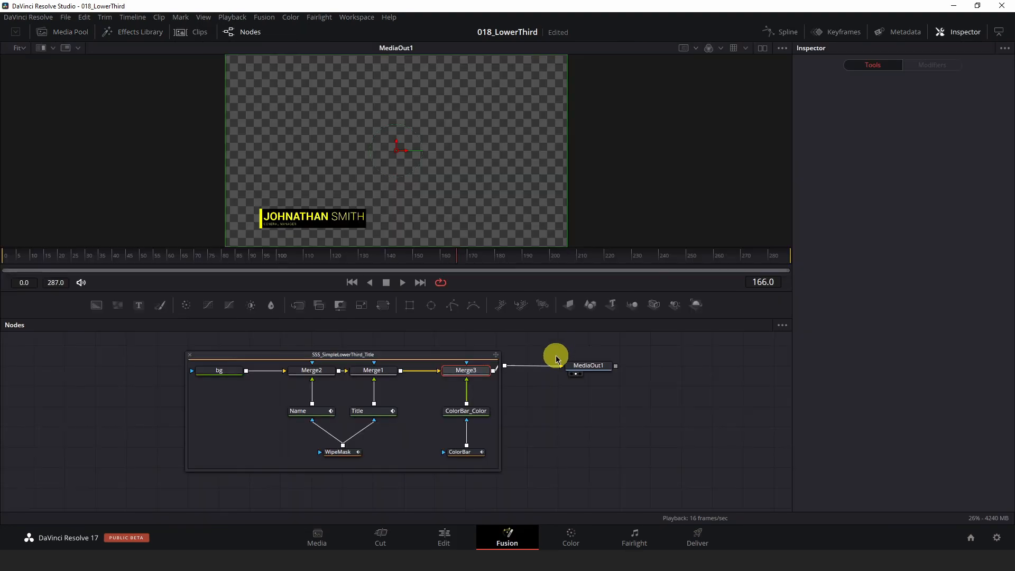
pyautogui.moveTo(535, 405); pyautogui.dragTo(602, 416)
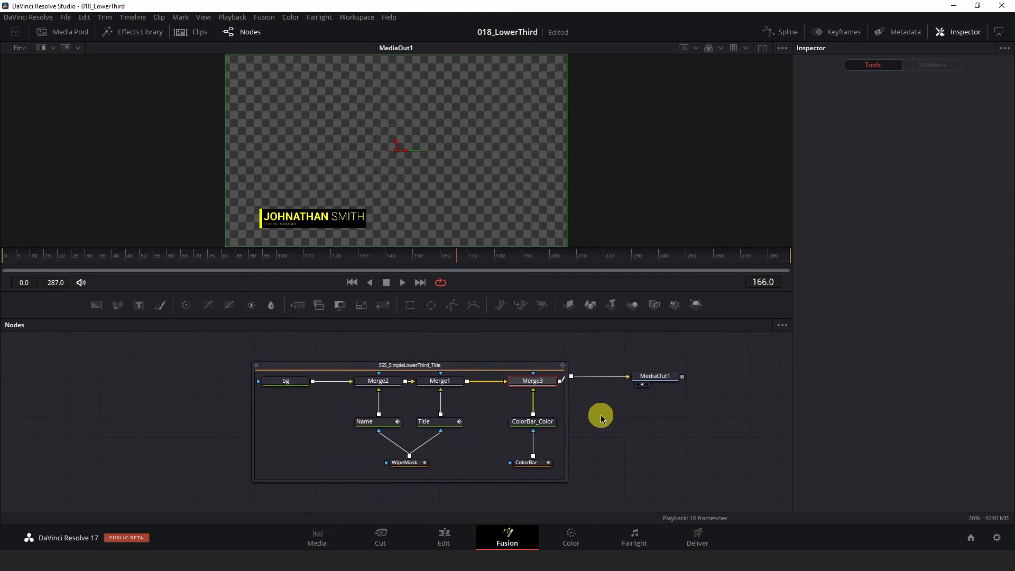
pyautogui.click(413, 463)
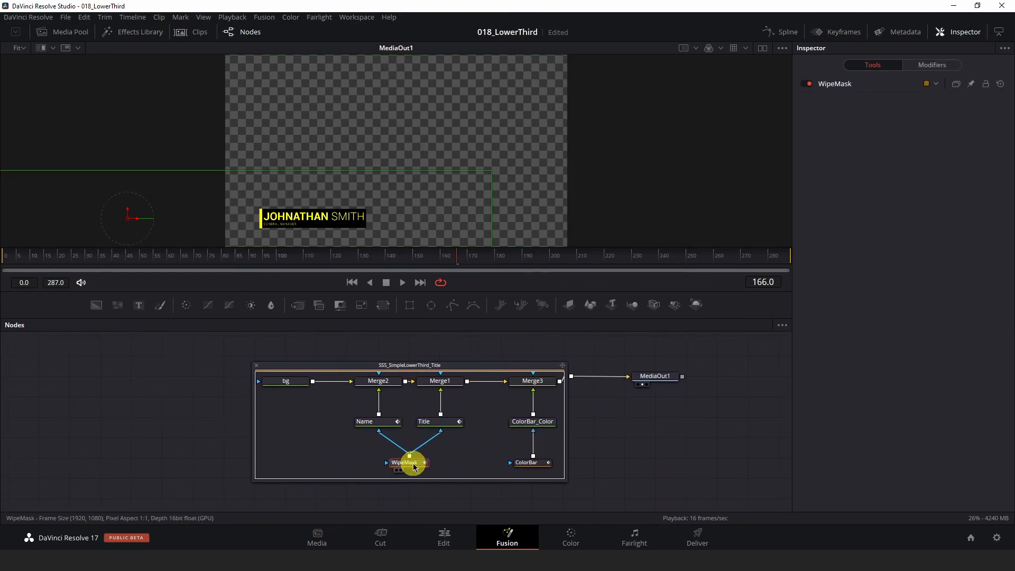
pyautogui.click(841, 84)
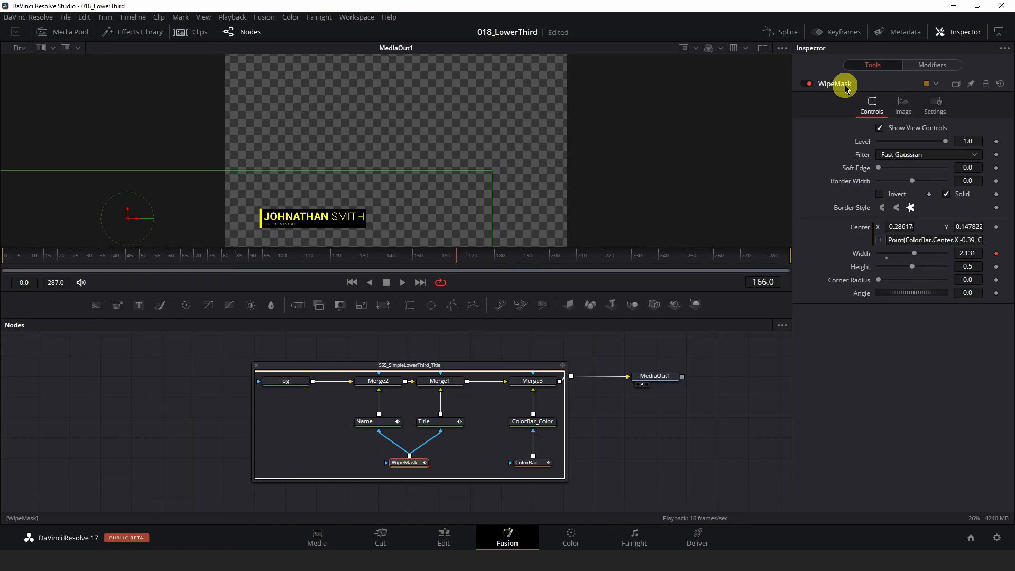
pyautogui.click(946, 194)
pyautogui.click(946, 194)
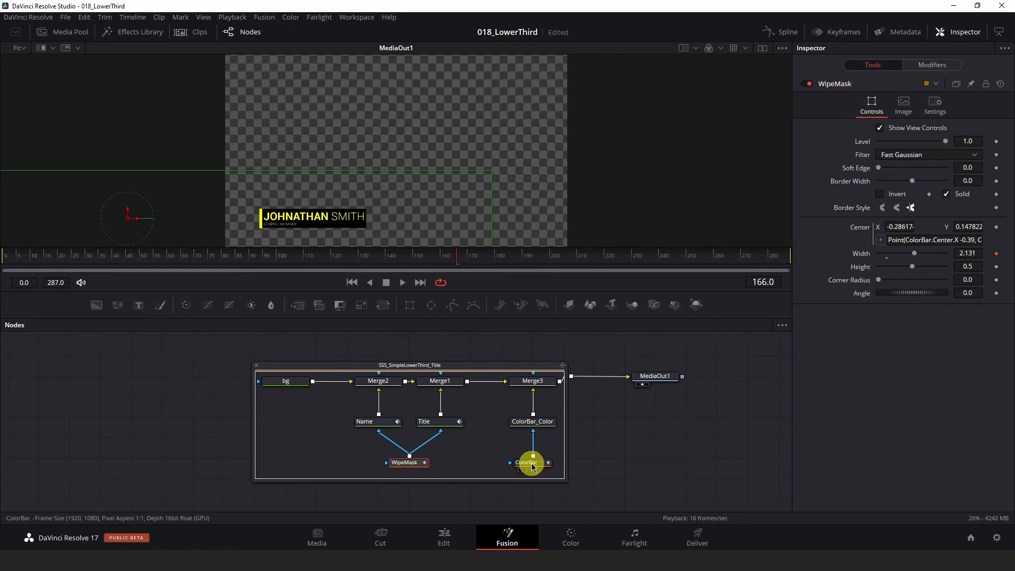
pyautogui.click(532, 462)
pyautogui.click(848, 87)
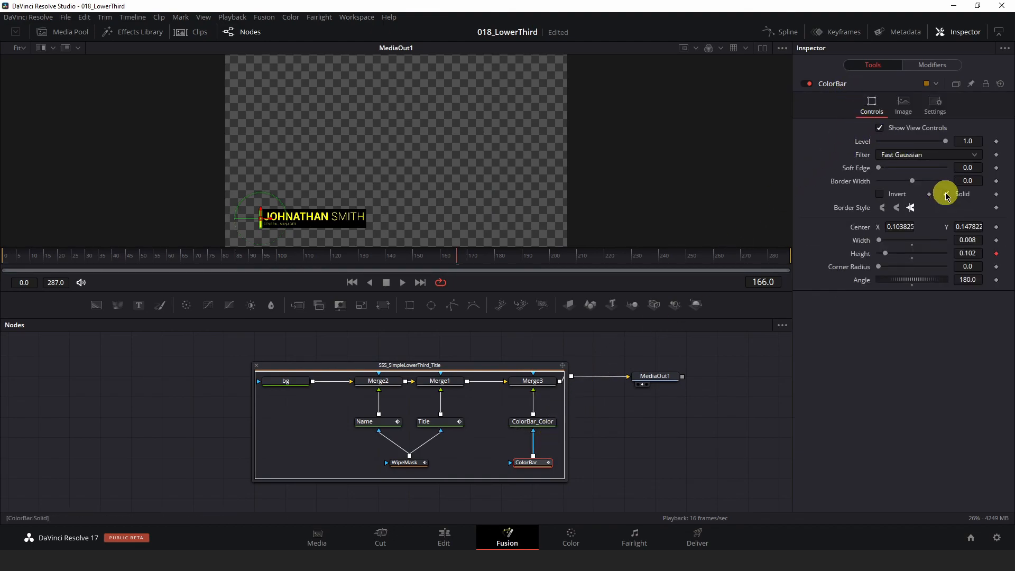
# Step: Return to the Edit page and preview the extended lower third at 01:00:06:08
pyautogui.click(446, 537)
pyautogui.moveTo(506, 315)
pyautogui.mouseDown()
pyautogui.moveTo(363, 317)
pyautogui.moveTo(601, 310)
pyautogui.moveTo(490, 309)
pyautogui.mouseUp()
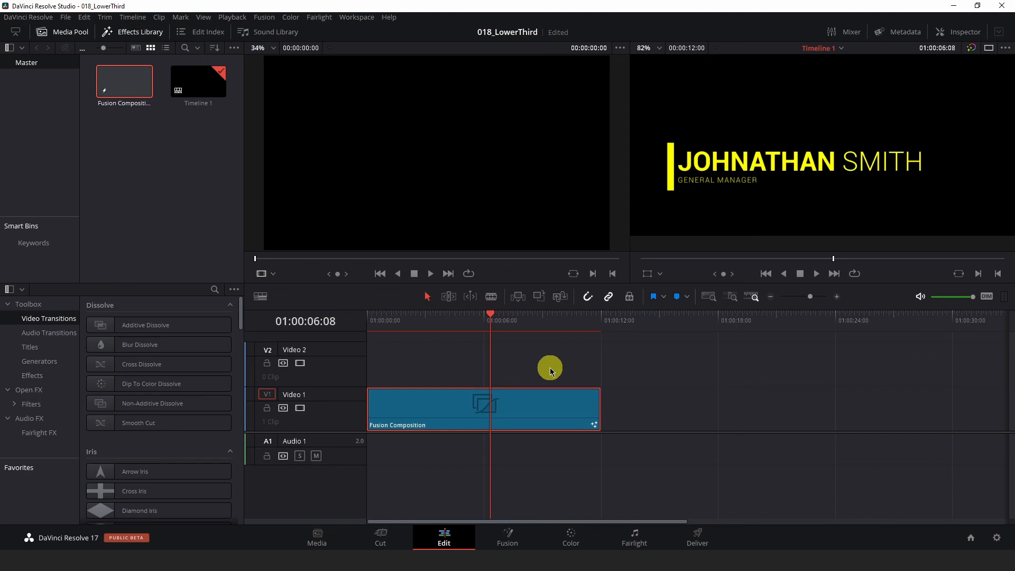